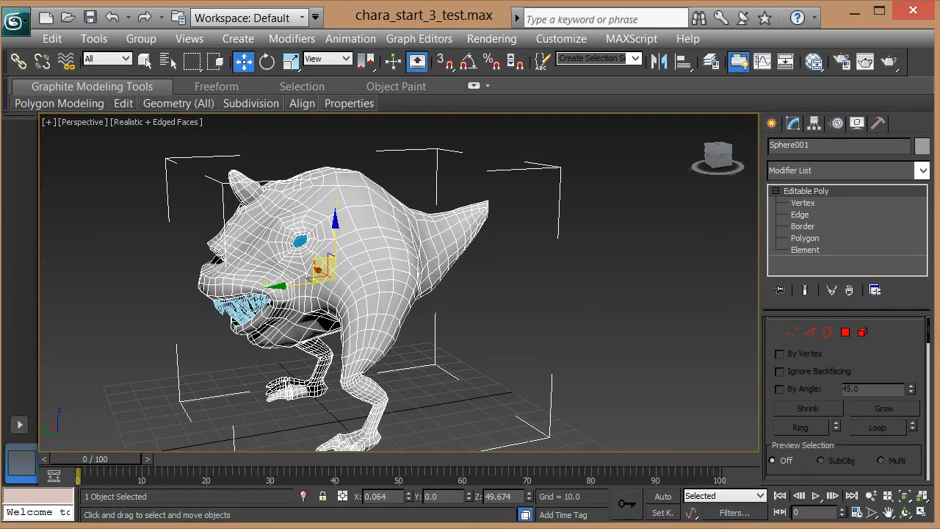
# Switch the creature mesh to polygon-level editing
pyautogui.keyDown('alt'); pyautogui.moveTo(424, 312); pyautogui.dragTo(538, 313, button='middle'); pyautogui.keyUp('alt')
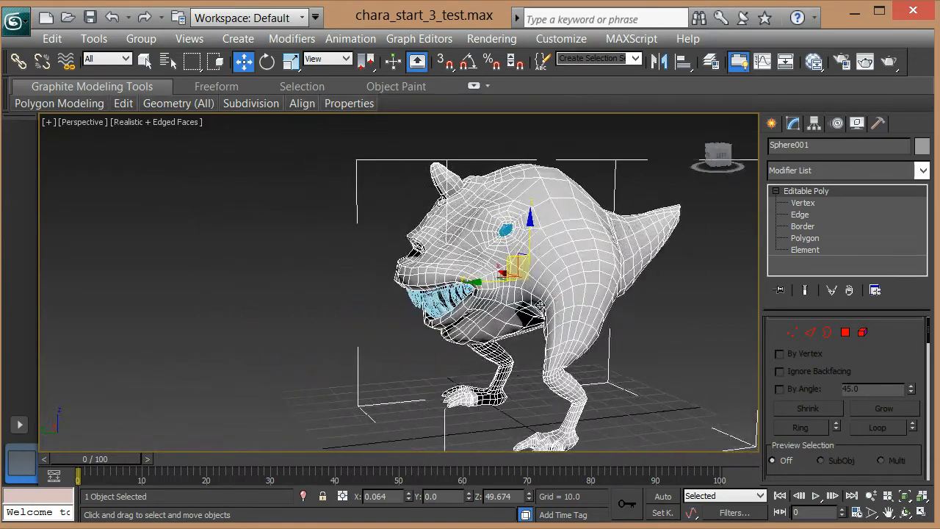
pyautogui.scroll(4, 540, 314)
pyautogui.moveTo(509, 393); pyautogui.dragTo(456, 392, button='middle')
pyautogui.keyDown('alt'); pyautogui.moveTo(484, 179); pyautogui.dragTo(422, 332, button='middle'); pyautogui.keyUp('alt')
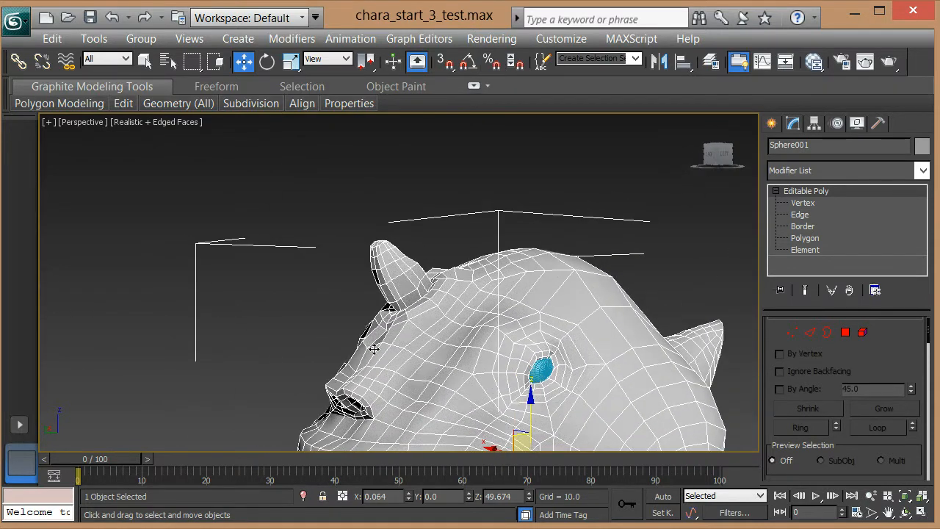
pyautogui.keyDown('alt'); pyautogui.moveTo(376, 311); pyautogui.dragTo(347, 304, button='middle'); pyautogui.keyUp('alt')
pyautogui.click(805, 238)
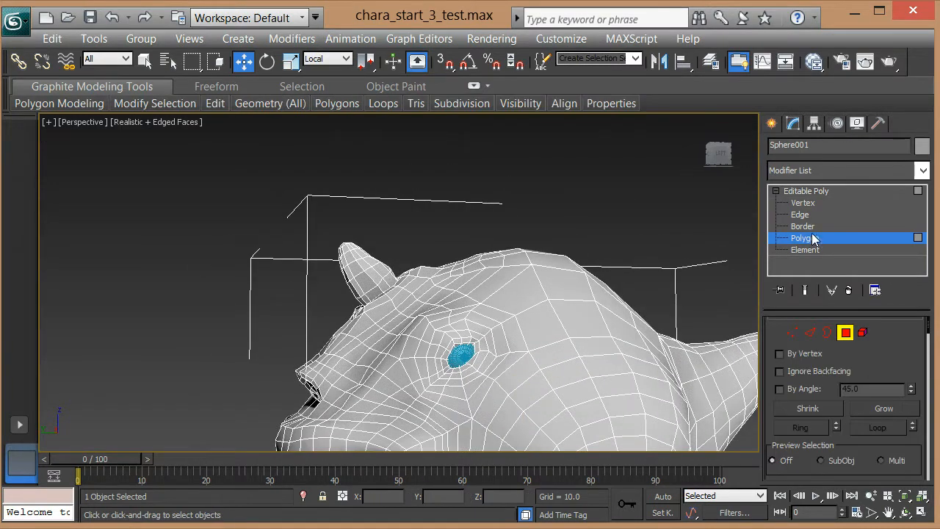
# Examine the polygon layout around the horn's base, the toes of both feet and the head
pyautogui.keyDown('alt'); pyautogui.moveTo(331, 338); pyautogui.dragTo(378, 367, button='middle'); pyautogui.keyUp('alt')
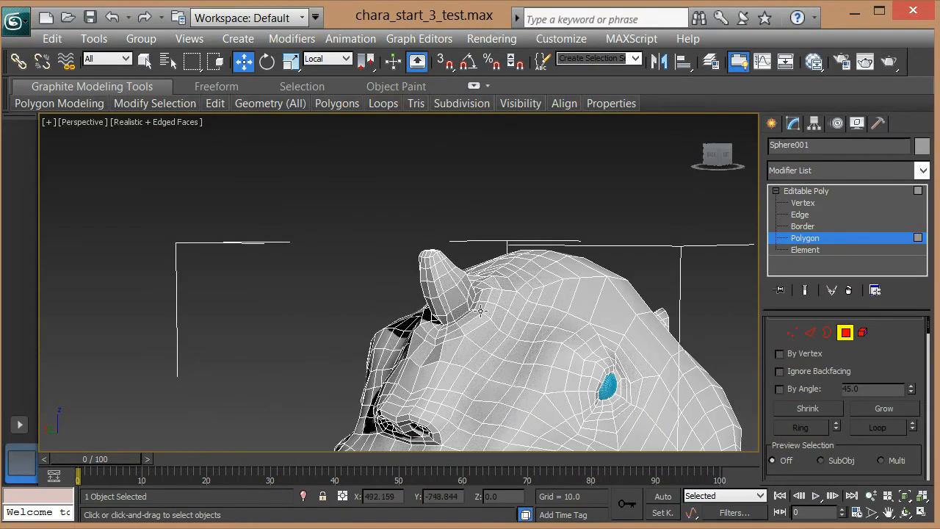
pyautogui.keyDown('alt'); pyautogui.moveTo(461, 297); pyautogui.dragTo(411, 305, button='middle'); pyautogui.keyUp('alt')
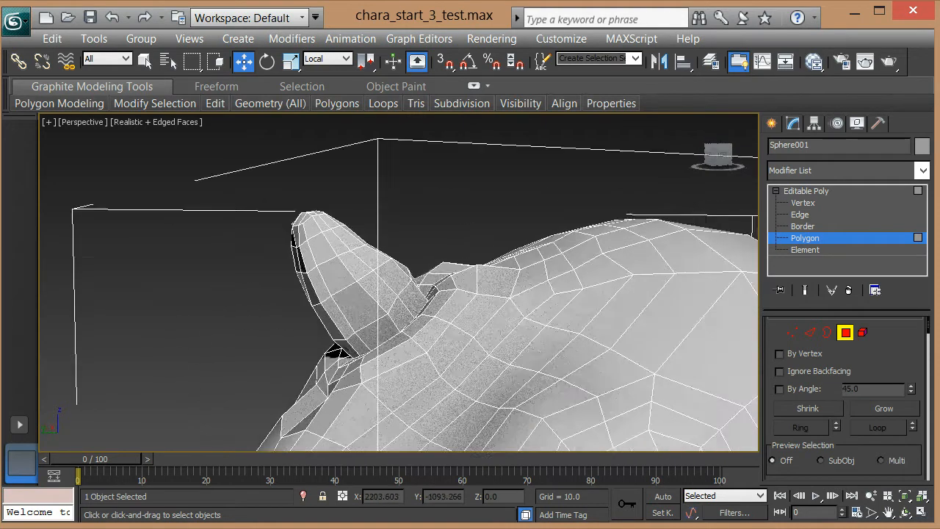
pyautogui.keyDown('alt'); pyautogui.moveTo(383, 343); pyautogui.dragTo(435, 339, button='middle'); pyautogui.keyUp('alt')
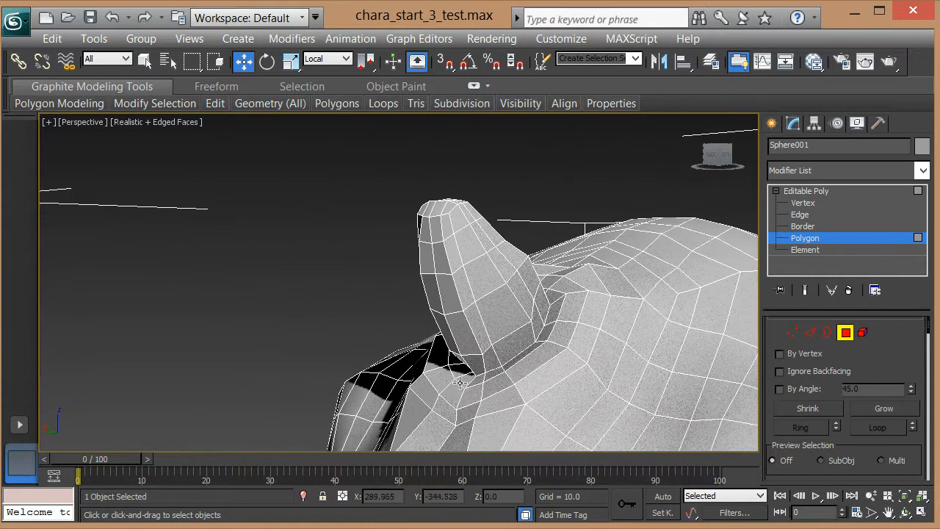
pyautogui.scroll(-5, 507, 283)
pyautogui.moveTo(469, 296); pyautogui.dragTo(435, 327, button='middle')
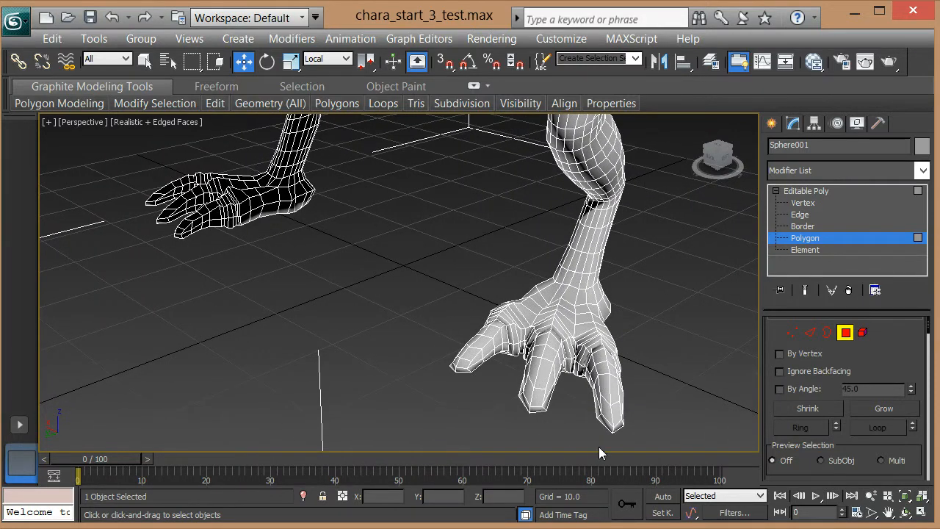
pyautogui.keyDown('alt'); pyautogui.moveTo(603, 372); pyautogui.dragTo(591, 327, button='middle'); pyautogui.keyUp('alt')
pyautogui.scroll(3, 591, 326)
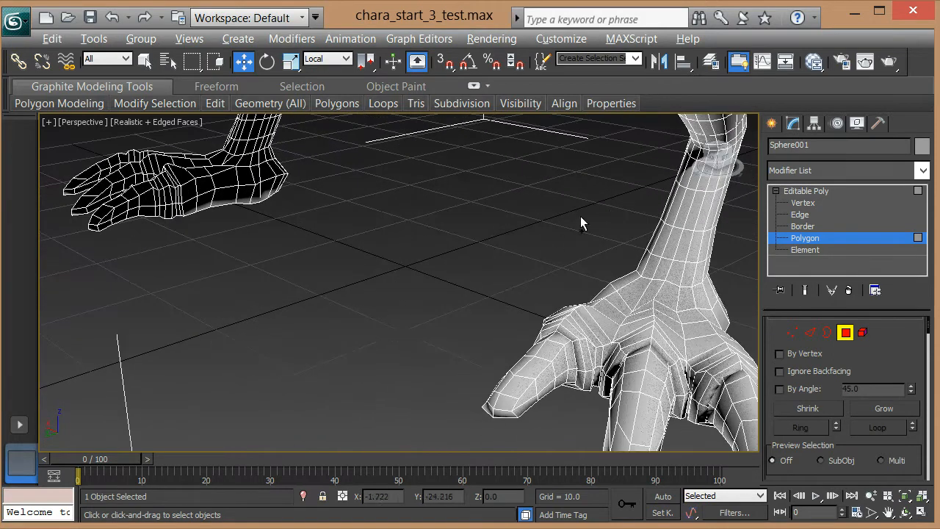
pyautogui.scroll(-5, 583, 224)
pyautogui.keyDown('alt'); pyautogui.moveTo(490, 365); pyautogui.dragTo(472, 360, button='middle'); pyautogui.keyUp('alt')
pyautogui.moveTo(443, 222); pyautogui.dragTo(539, 294, button='middle')
pyautogui.scroll(2, 529, 294)
pyautogui.keyDown('alt'); pyautogui.moveTo(415, 276); pyautogui.dragTo(368, 251, button='middle'); pyautogui.keyUp('alt')
pyautogui.keyDown('alt'); pyautogui.moveTo(318, 217); pyautogui.dragTo(331, 201, button='middle'); pyautogui.keyUp('alt')
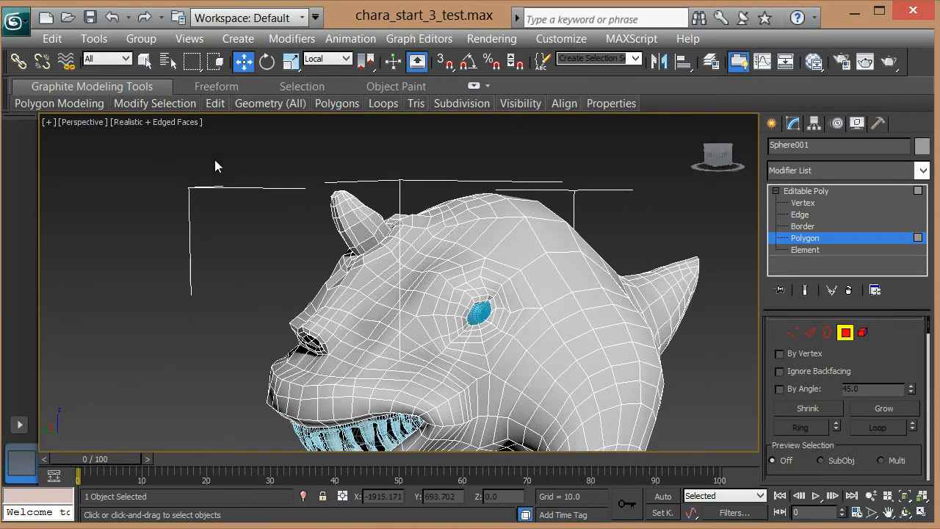
# Select the polygons at the horn's tip and grow the selection three times to cover the whole horn
pyautogui.moveTo(303, 180); pyautogui.dragTo(357, 209)
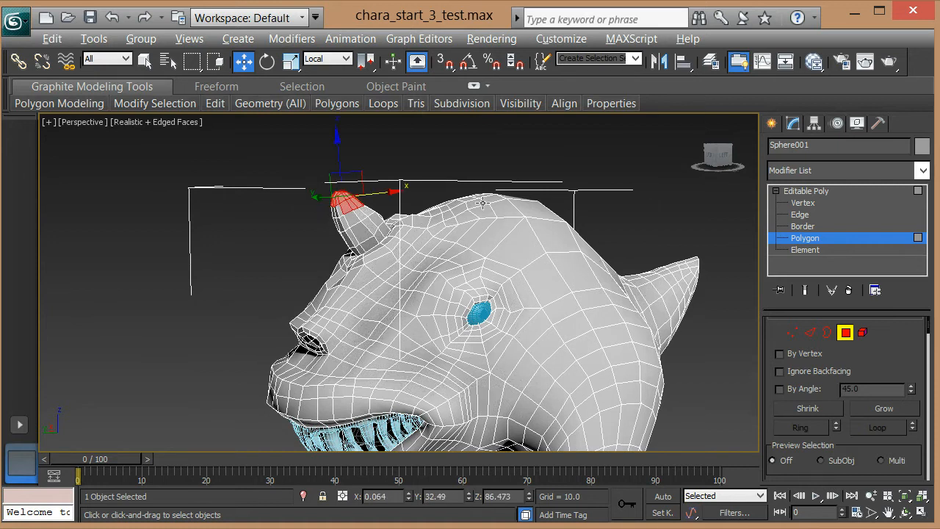
pyautogui.keyDown('alt'); pyautogui.moveTo(441, 234); pyautogui.dragTo(336, 197, button='middle'); pyautogui.keyUp('alt')
pyautogui.moveTo(331, 190)
pyautogui.mouseDown()
pyautogui.moveTo(341, 195)
pyautogui.moveTo(328, 192)
pyautogui.mouseUp()
pyautogui.keyDown('alt'); pyautogui.moveTo(415, 216); pyautogui.dragTo(319, 237, button='middle'); pyautogui.keyUp('alt')
pyautogui.keyDown('ctrl'); pyautogui.click(328, 195); pyautogui.keyUp('ctrl')
pyautogui.keyDown('alt'); pyautogui.moveTo(449, 197); pyautogui.dragTo(408, 210, button='middle'); pyautogui.keyUp('alt')
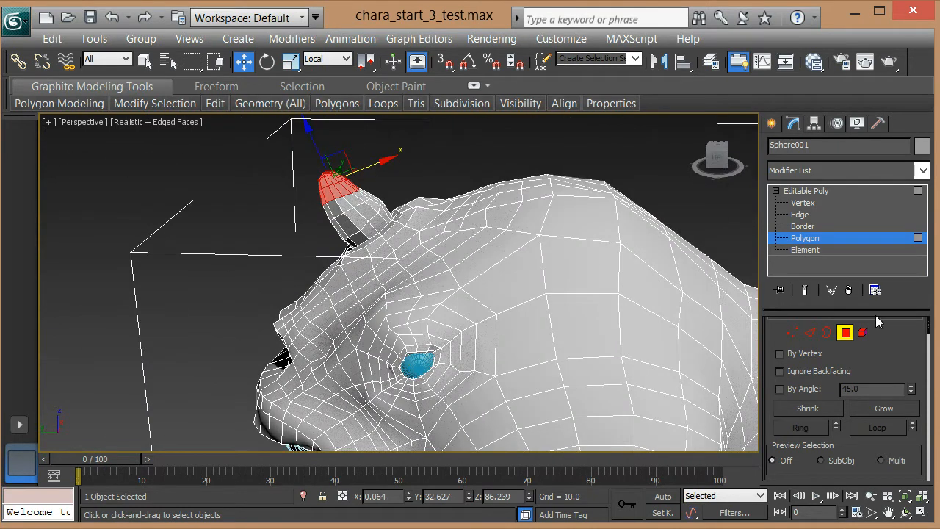
pyautogui.click(877, 410)
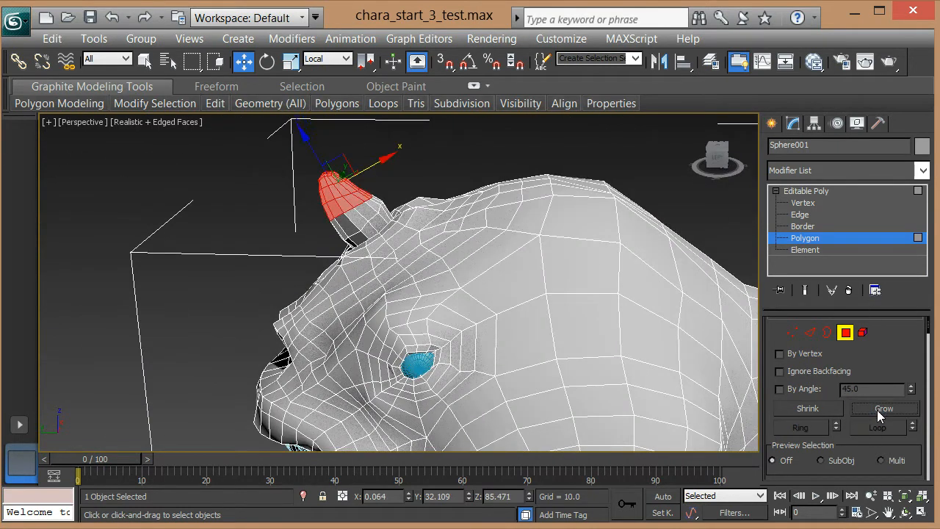
pyautogui.click(877, 410)
pyautogui.click(877, 410)
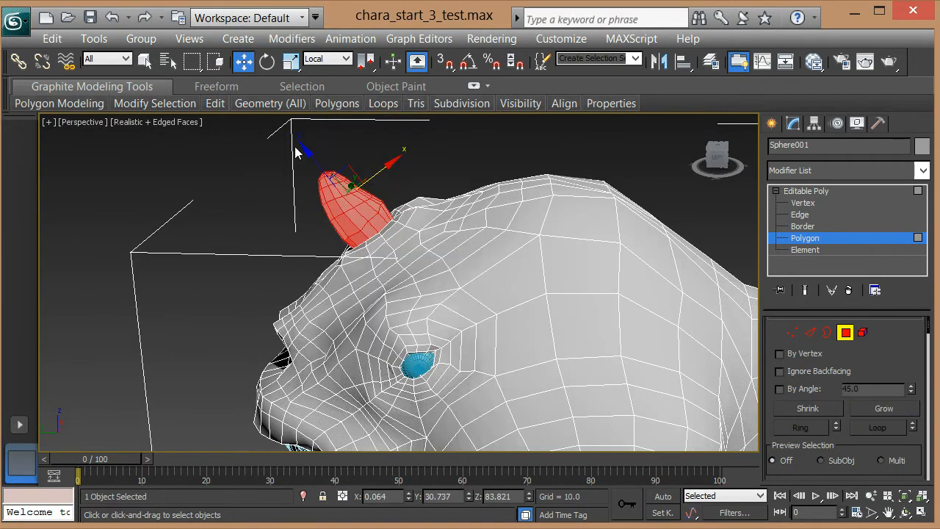
# Keep the Local reference coordinate system and pull the selected horn outward from the head along its length
pyautogui.click(339, 58)
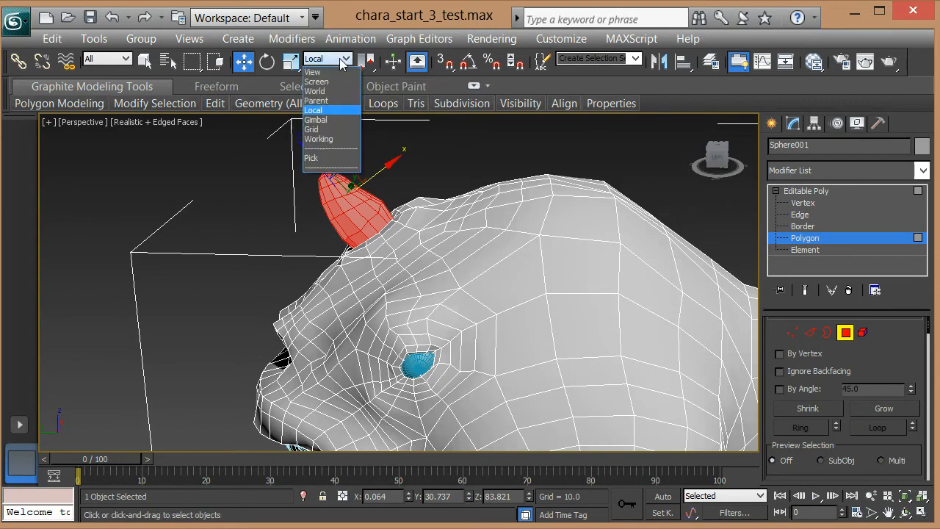
pyautogui.click(330, 111)
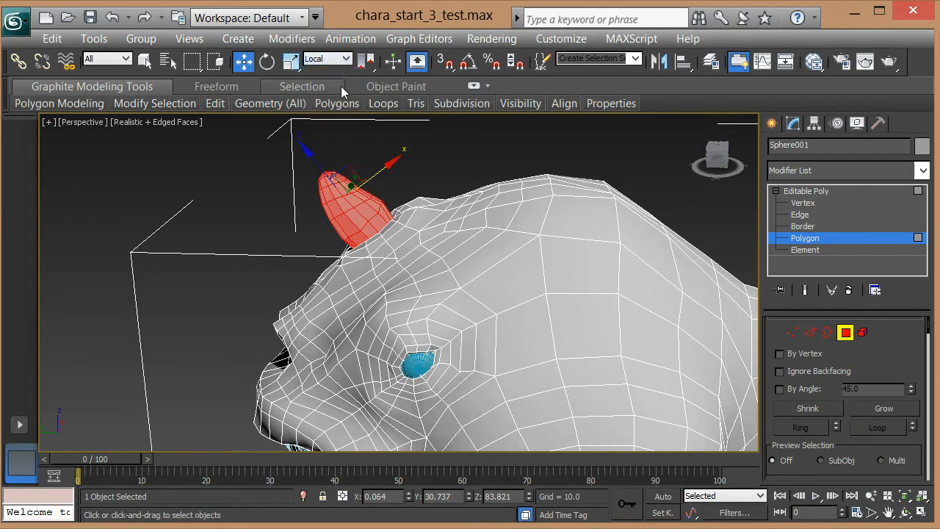
pyautogui.moveTo(310, 158); pyautogui.dragTo(298, 144)
pyautogui.keyDown('alt'); pyautogui.moveTo(321, 251); pyautogui.dragTo(384, 224, button='middle'); pyautogui.keyUp('alt')
pyautogui.keyDown('alt'); pyautogui.moveTo(314, 266); pyautogui.dragTo(322, 290, button='middle'); pyautogui.keyUp('alt')
pyautogui.scroll(2, 322, 286)
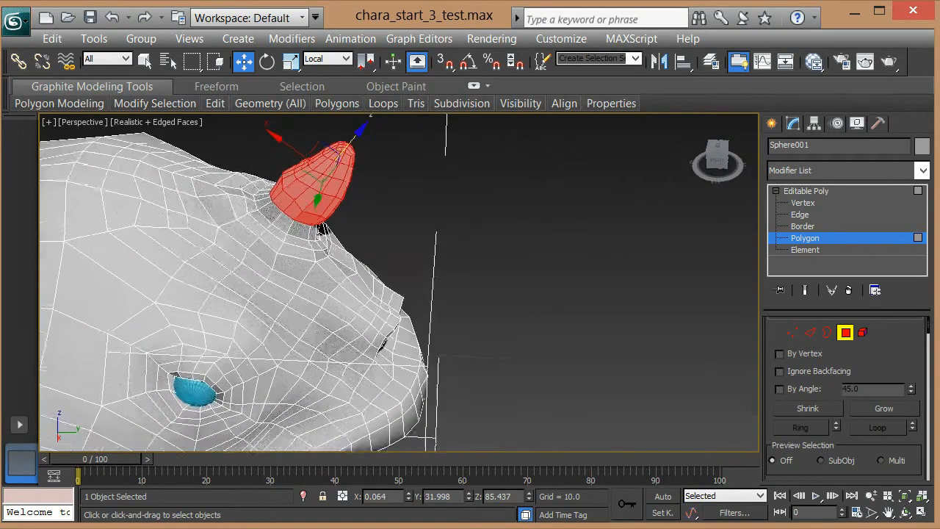
pyautogui.moveTo(342, 121); pyautogui.dragTo(336, 142)
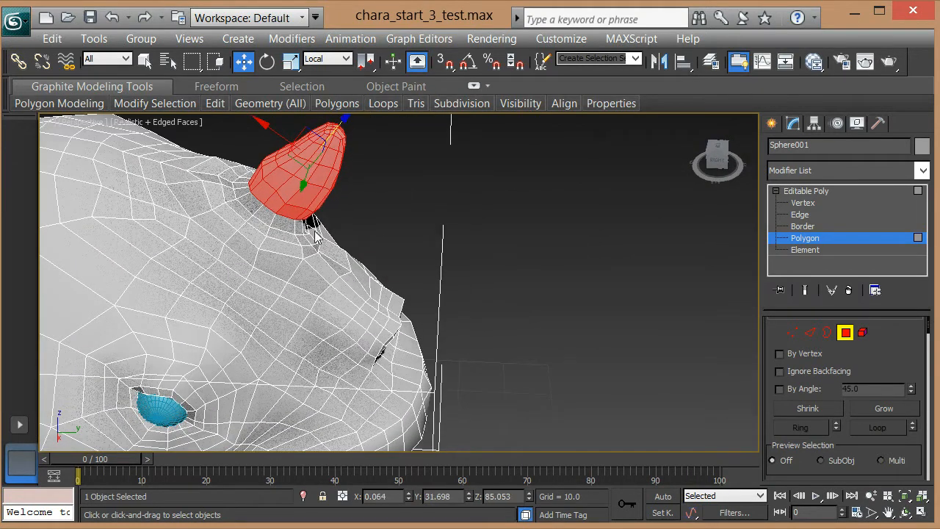
# Select the polygons at the tip of the outer toe on one foot and grow the selection four times
pyautogui.keyDown('alt'); pyautogui.moveTo(397, 226); pyautogui.dragTo(480, 269, button='middle'); pyautogui.keyUp('alt')
pyautogui.keyDown('alt'); pyautogui.moveTo(323, 172); pyautogui.dragTo(292, 377, button='middle'); pyautogui.keyUp('alt')
pyautogui.click(238, 336)
pyautogui.moveTo(235, 330)
pyautogui.keyDown('alt'); pyautogui.mouseDown(button='middle')
pyautogui.moveTo(222, 315)
pyautogui.moveTo(231, 324)
pyautogui.mouseUp(button='middle'); pyautogui.keyUp('alt')
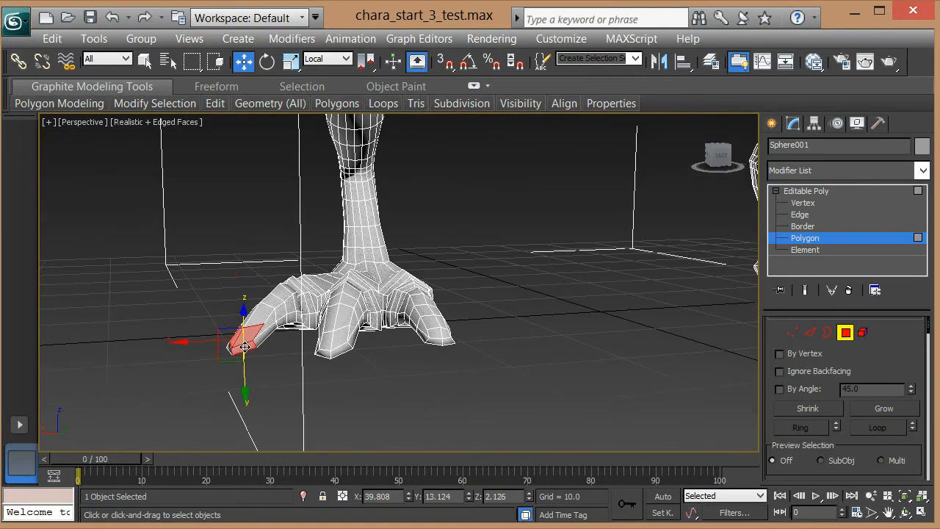
pyautogui.keyDown('alt'); pyautogui.moveTo(242, 360); pyautogui.dragTo(249, 378, button='middle'); pyautogui.keyUp('alt')
pyautogui.press('q')
pyautogui.click(883, 409)
pyautogui.click(884, 409)
pyautogui.keyDown('alt'); pyautogui.moveTo(302, 295); pyautogui.dragTo(483, 340, button='middle'); pyautogui.keyUp('alt')
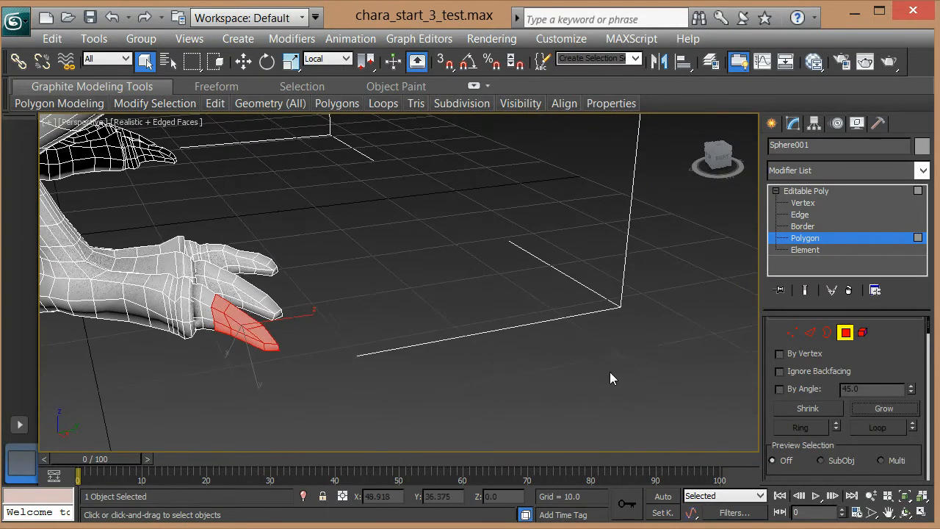
pyautogui.click(881, 408)
pyautogui.click(879, 409)
# Move the selected outer toe forward about 1.3 units along its local Z axis and adjust its height and sideways position
pyautogui.press('w')
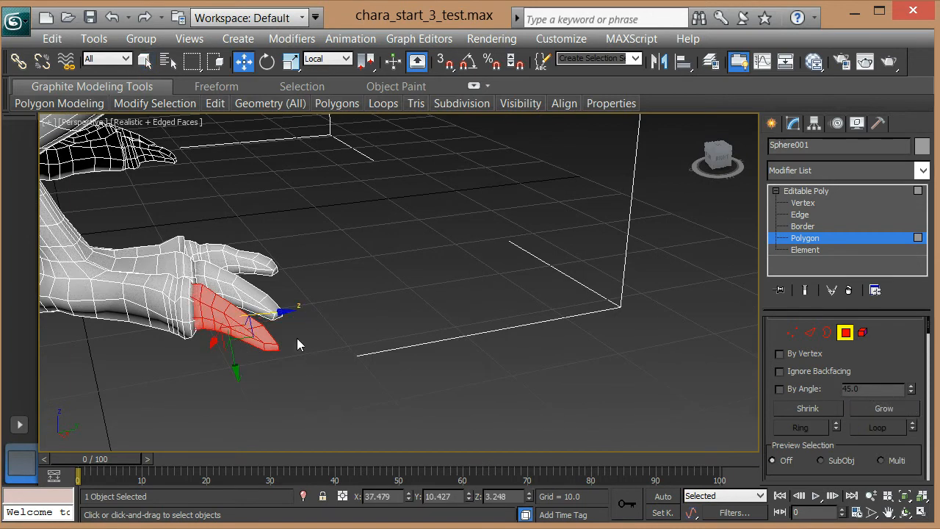
pyautogui.moveTo(285, 312); pyautogui.dragTo(300, 308)
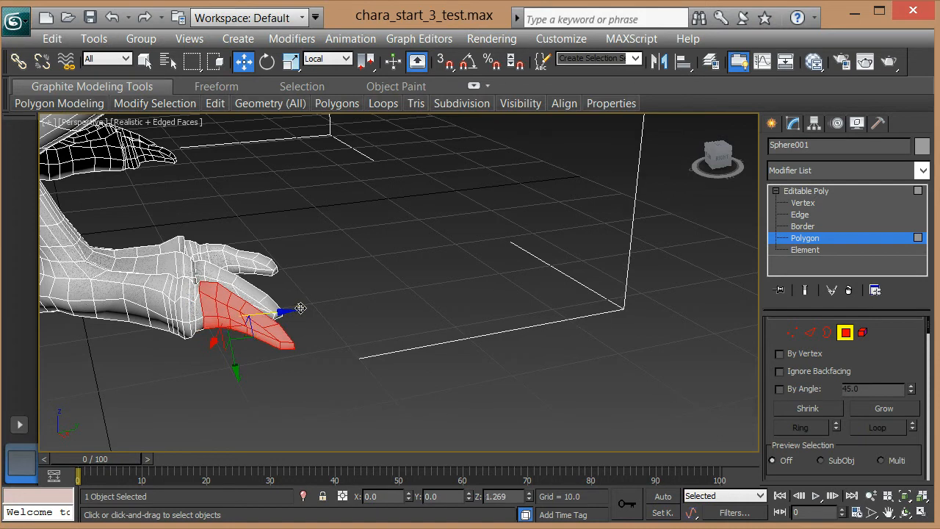
pyautogui.moveTo(254, 381); pyautogui.dragTo(255, 377)
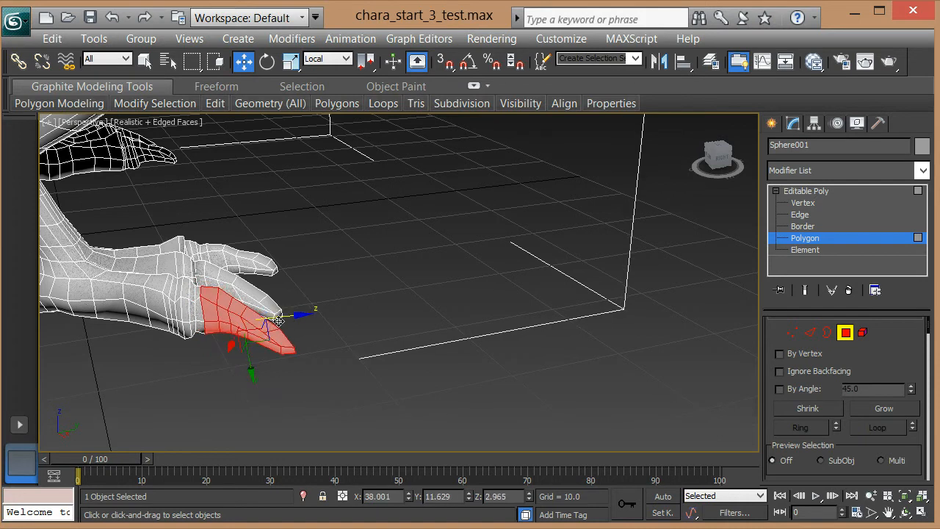
pyautogui.moveTo(275, 321); pyautogui.dragTo(279, 321)
pyautogui.keyDown('alt'); pyautogui.moveTo(279, 321); pyautogui.dragTo(205, 365, button='middle'); pyautogui.keyUp('alt')
pyautogui.moveTo(204, 344); pyautogui.dragTo(193, 348)
pyautogui.keyDown('alt'); pyautogui.moveTo(458, 212); pyautogui.dragTo(454, 239, button='middle'); pyautogui.keyUp('alt')
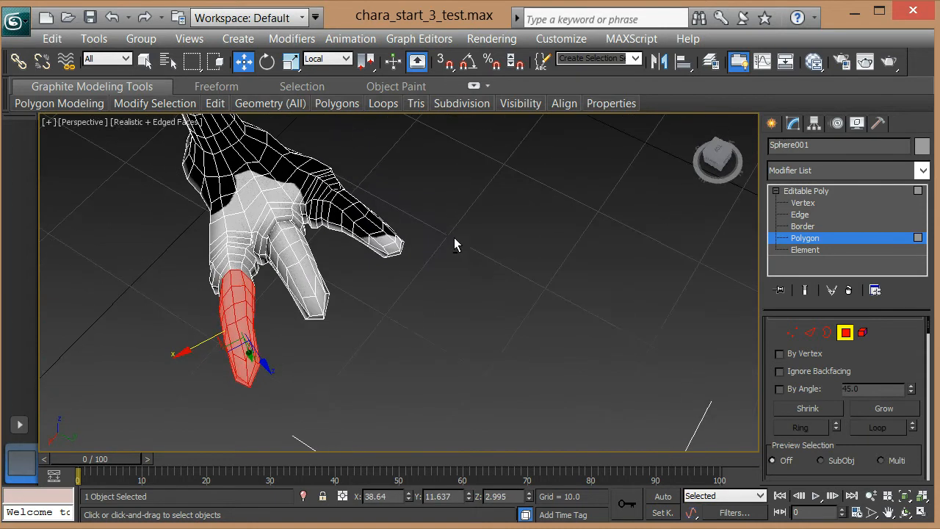
# Select a polygon at the middle toe's tip and grow the selection four times to cover the toe
pyautogui.click(307, 309)
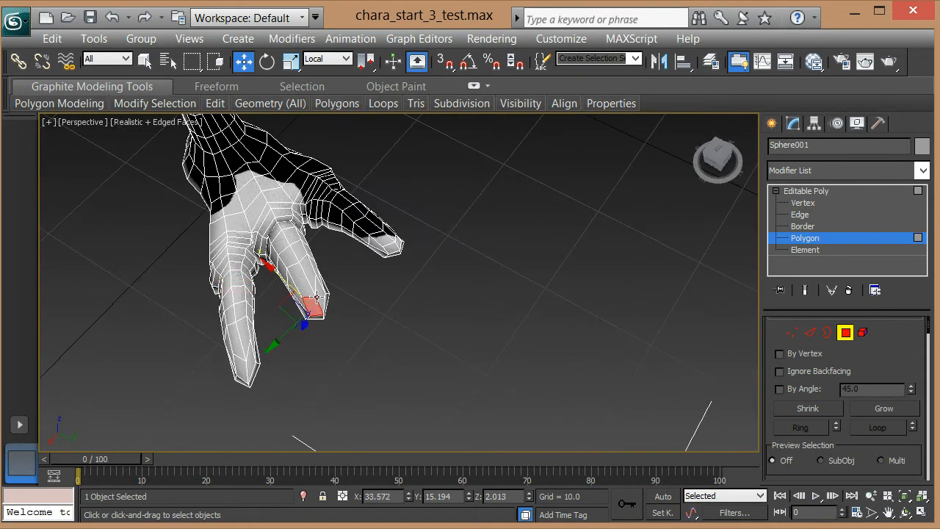
pyautogui.keyDown('alt'); pyautogui.moveTo(431, 318); pyautogui.dragTo(404, 335, button='middle'); pyautogui.keyUp('alt')
pyautogui.click(886, 407)
pyautogui.click(886, 406)
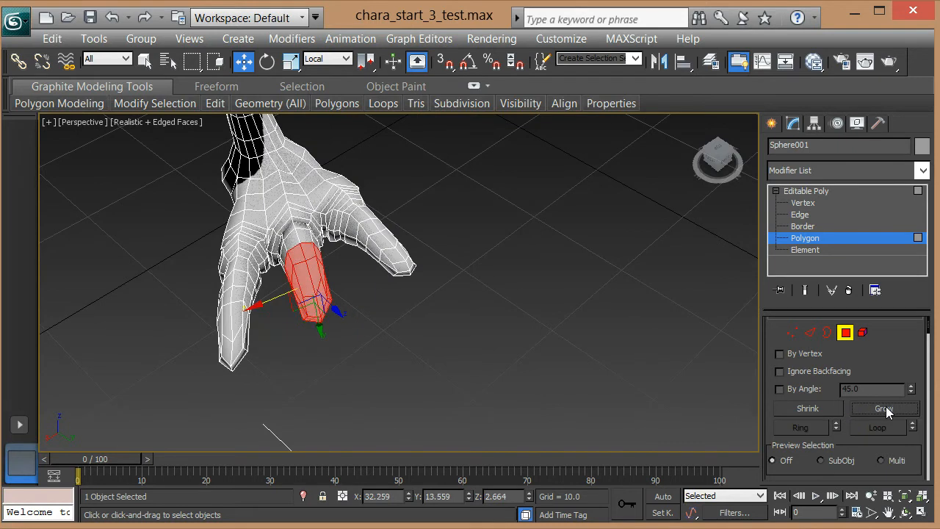
pyautogui.click(885, 406)
pyautogui.click(885, 406)
# Move the selected middle toe forward along its local Z axis and shift it slightly sideways
pyautogui.keyDown('alt'); pyautogui.moveTo(120, 325); pyautogui.dragTo(377, 292, button='middle'); pyautogui.keyUp('alt')
pyautogui.moveTo(358, 279); pyautogui.dragTo(367, 282)
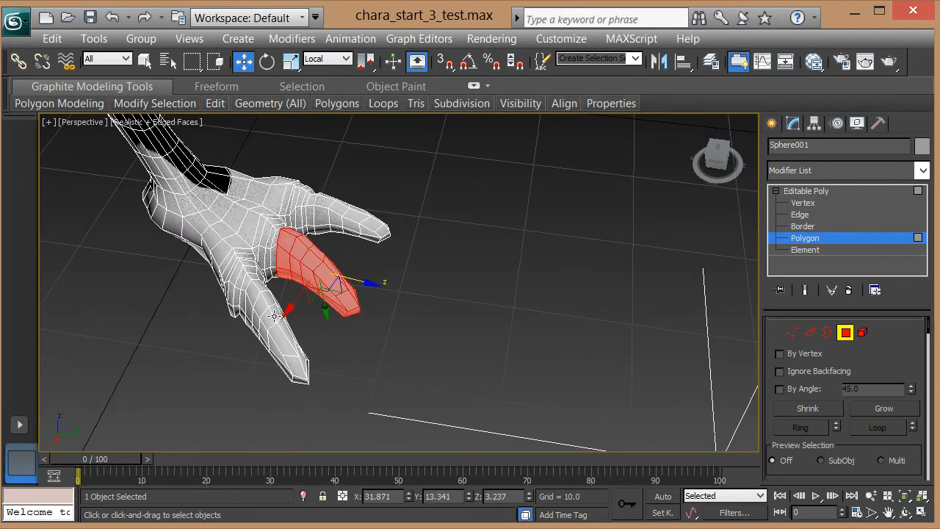
pyautogui.click(278, 315)
pyautogui.hotkey('ctrl', 'z')
pyautogui.moveTo(290, 307); pyautogui.dragTo(293, 309)
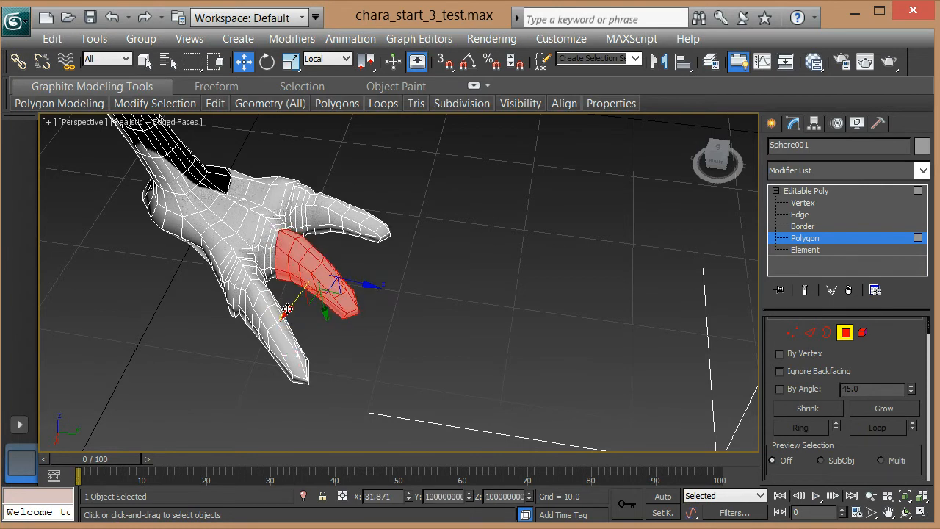
pyautogui.moveTo(365, 287); pyautogui.dragTo(384, 286)
pyautogui.keyDown('alt'); pyautogui.moveTo(384, 285); pyautogui.dragTo(342, 287, button='middle'); pyautogui.keyUp('alt')
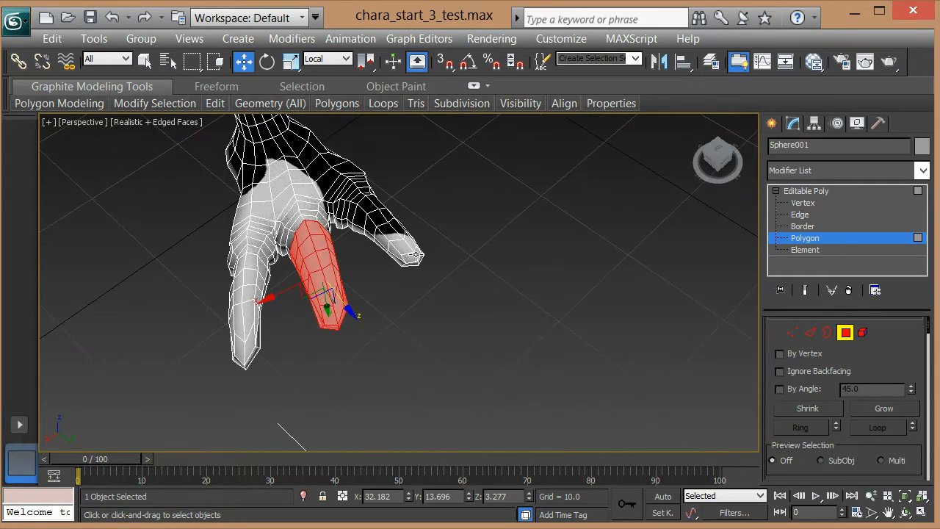
# Select the polygons at the inner toe's tip, grow the selection three times and activate the Move tool
pyautogui.click(415, 257)
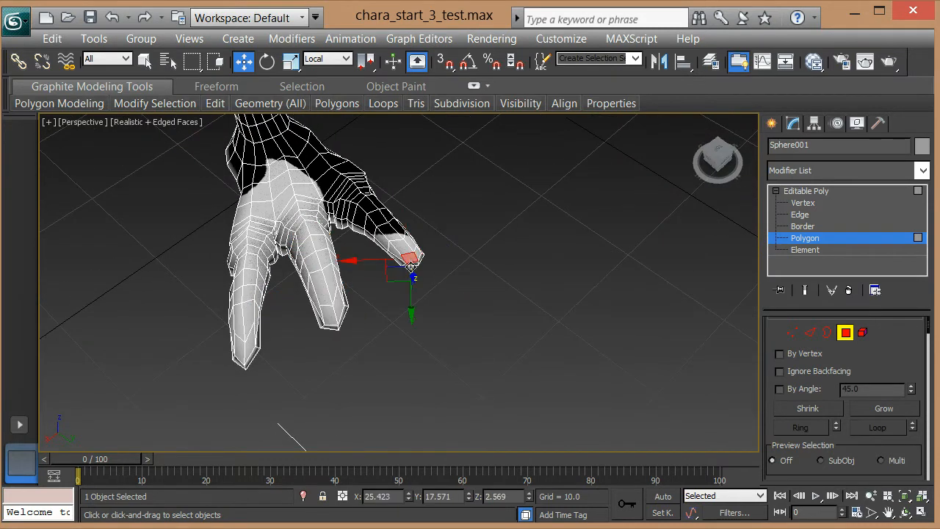
pyautogui.keyDown('alt'); pyautogui.moveTo(415, 257); pyautogui.dragTo(389, 201, button='middle'); pyautogui.keyUp('alt')
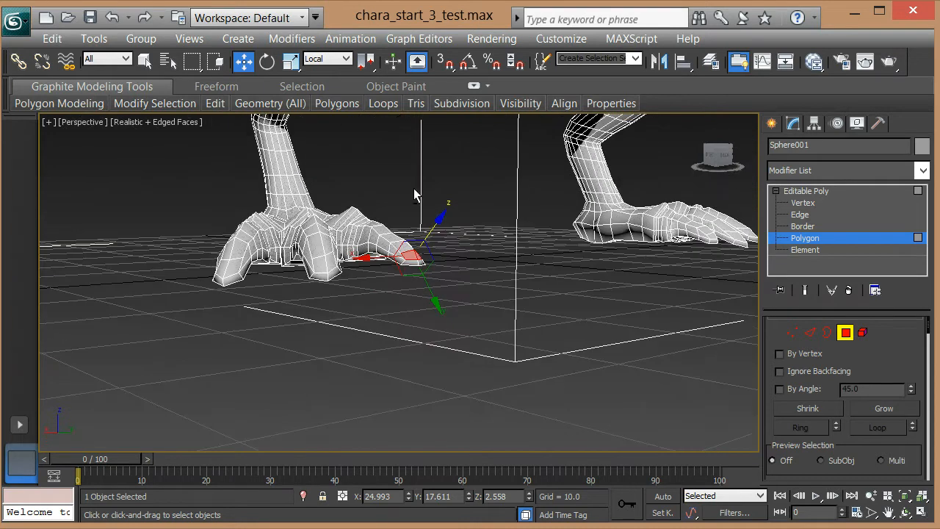
pyautogui.press('q')
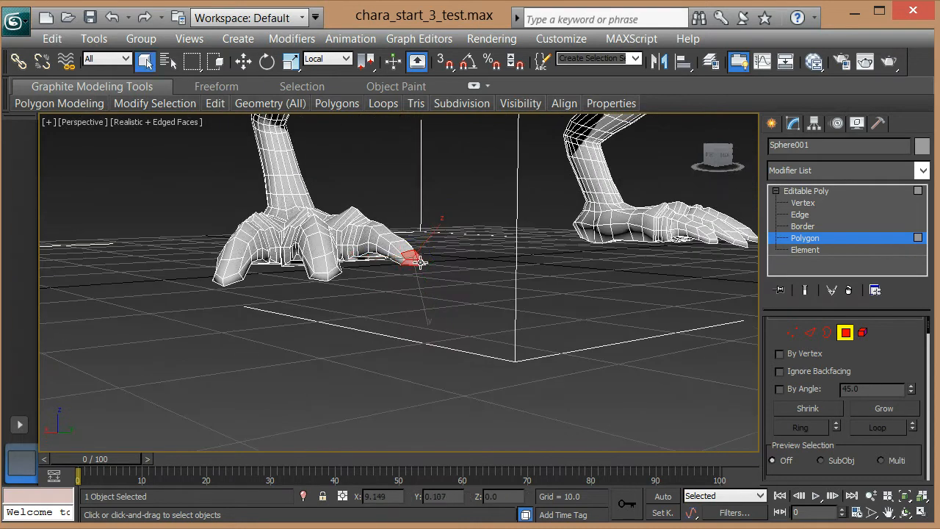
pyautogui.keyDown('alt'); pyautogui.moveTo(420, 263); pyautogui.dragTo(470, 346, button='middle'); pyautogui.keyUp('alt')
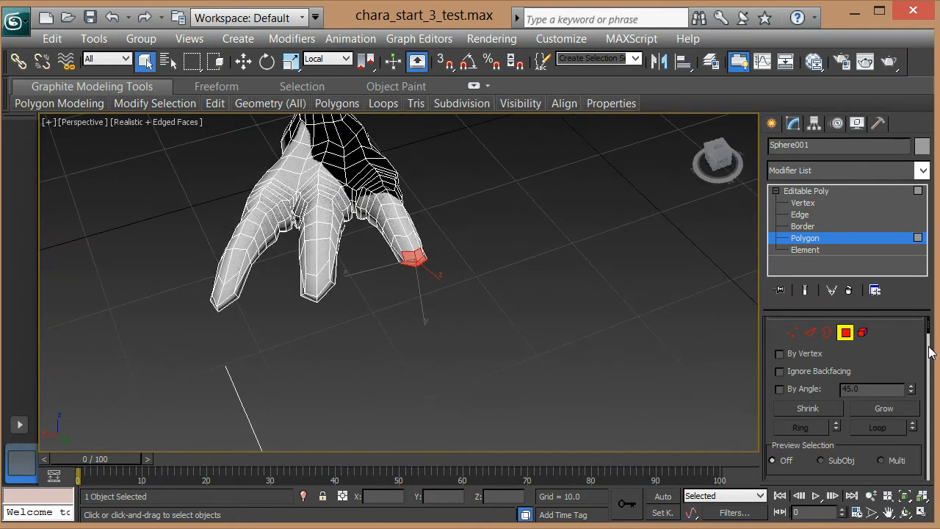
pyautogui.click(884, 409)
pyautogui.click(884, 409)
pyautogui.click(884, 409)
pyautogui.press('w')
pyautogui.moveTo(478, 203)
pyautogui.keyDown('alt'); pyautogui.mouseDown(button='middle')
pyautogui.moveTo(475, 331)
pyautogui.moveTo(496, 307)
pyautogui.moveTo(451, 280)
pyautogui.moveTo(462, 216)
pyautogui.moveTo(457, 254)
pyautogui.moveTo(479, 246)
pyautogui.moveTo(456, 272)
pyautogui.moveTo(470, 220)
pyautogui.mouseUp(button='middle'); pyautogui.keyUp('alt')
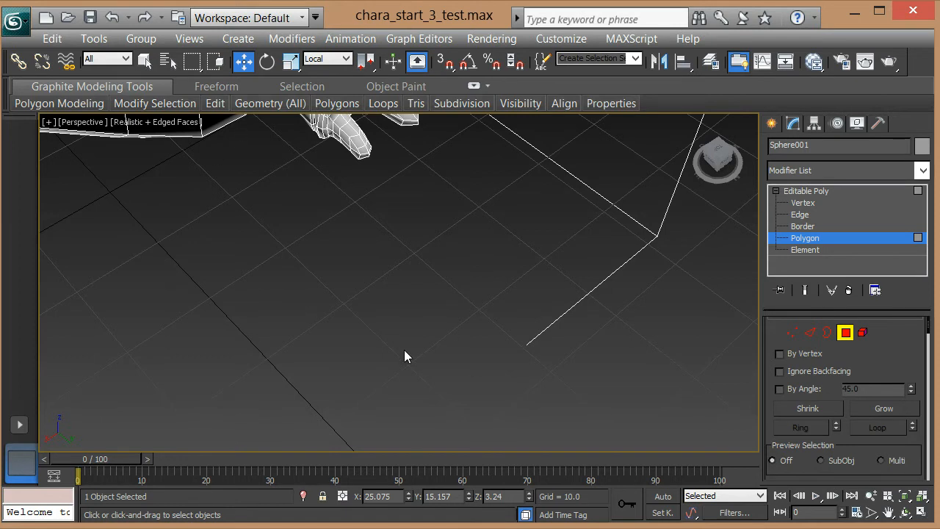
pyautogui.keyDown('alt'); pyautogui.moveTo(415, 319); pyautogui.dragTo(386, 246, button='middle'); pyautogui.keyUp('alt')
pyautogui.moveTo(327, 377); pyautogui.dragTo(288, 444, button='middle')
pyautogui.scroll(8, 370, 311)
pyautogui.scroll(-9, 404, 427)
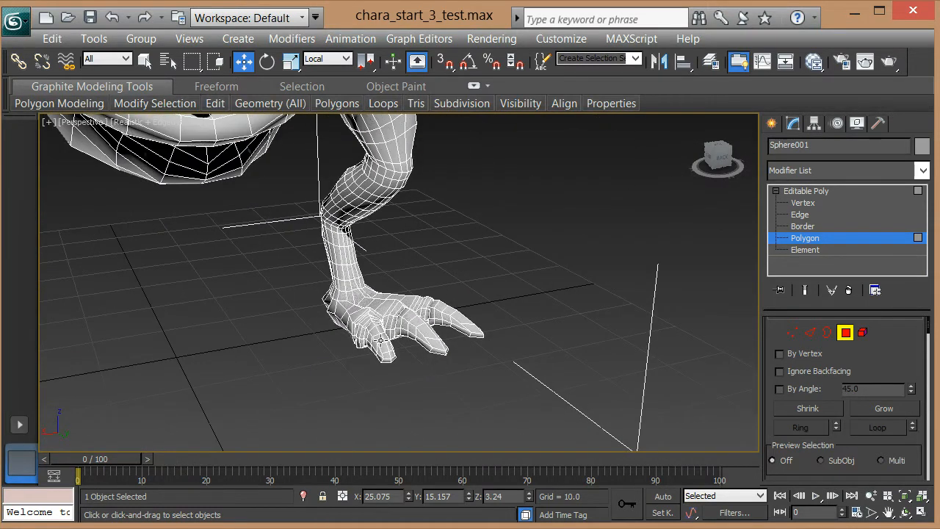
pyautogui.click(387, 354)
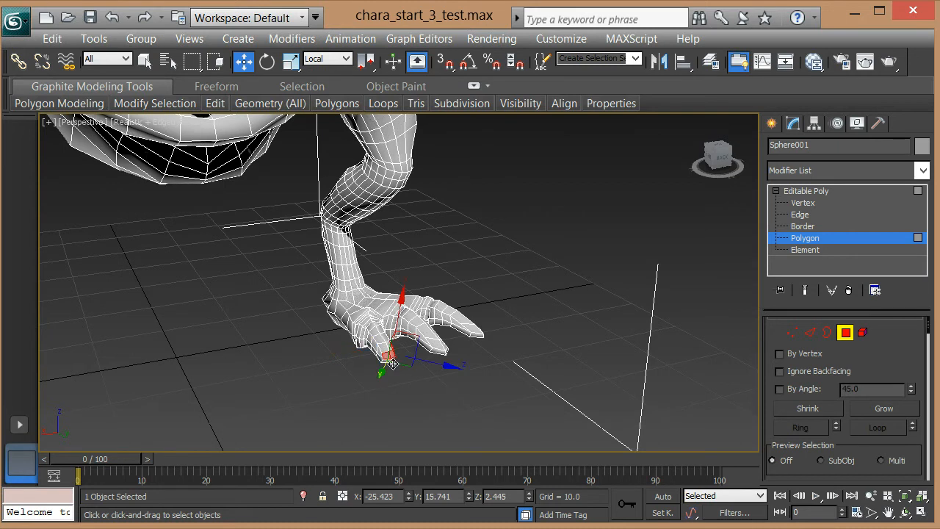
pyautogui.scroll(5, 391, 379)
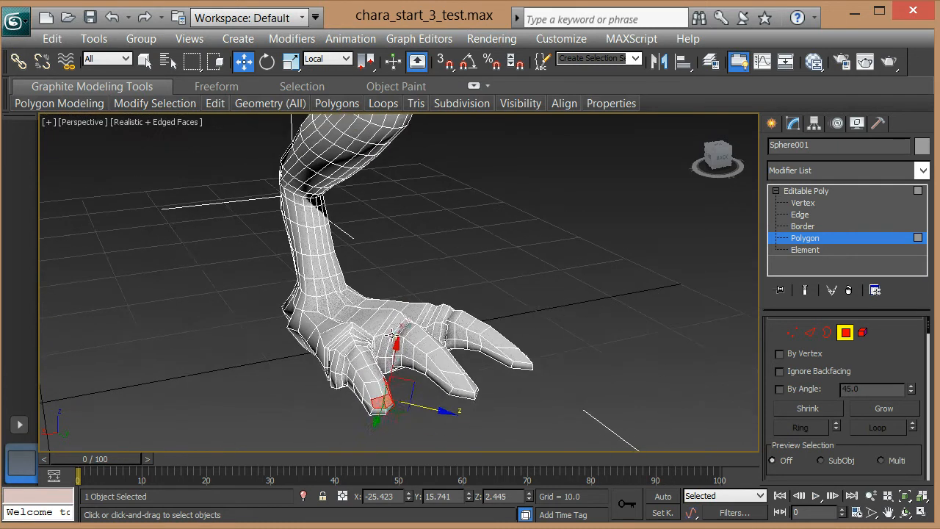
pyautogui.press('q')
pyautogui.keyDown('ctrl'); pyautogui.click(374, 407); pyautogui.keyUp('ctrl')
pyautogui.keyDown('ctrl'); pyautogui.click(389, 410); pyautogui.keyUp('ctrl')
pyautogui.click(407, 428)
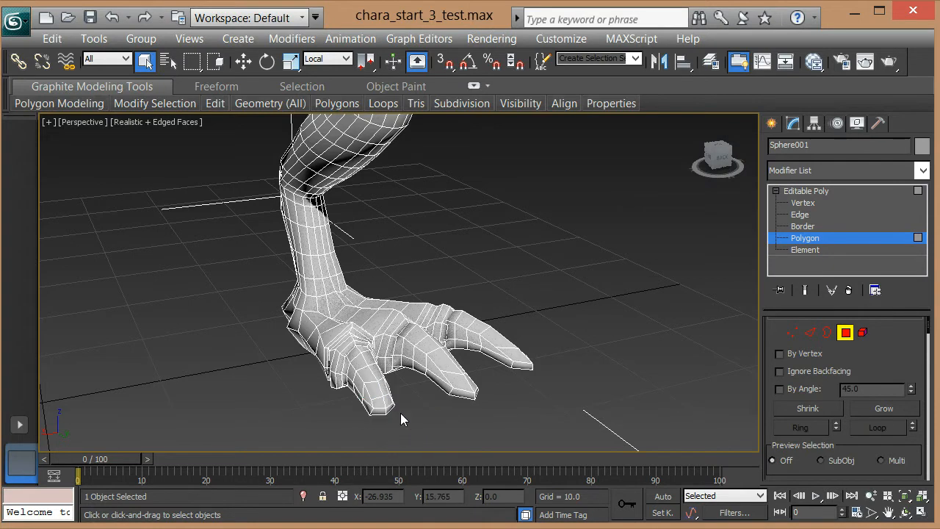
# Select the polygons at the inner toe's tip on the other foot, grow the selection four times and move the toe along its local Z axis
pyautogui.click(379, 403)
pyautogui.keyDown('ctrl'); pyautogui.click(381, 411); pyautogui.keyUp('ctrl')
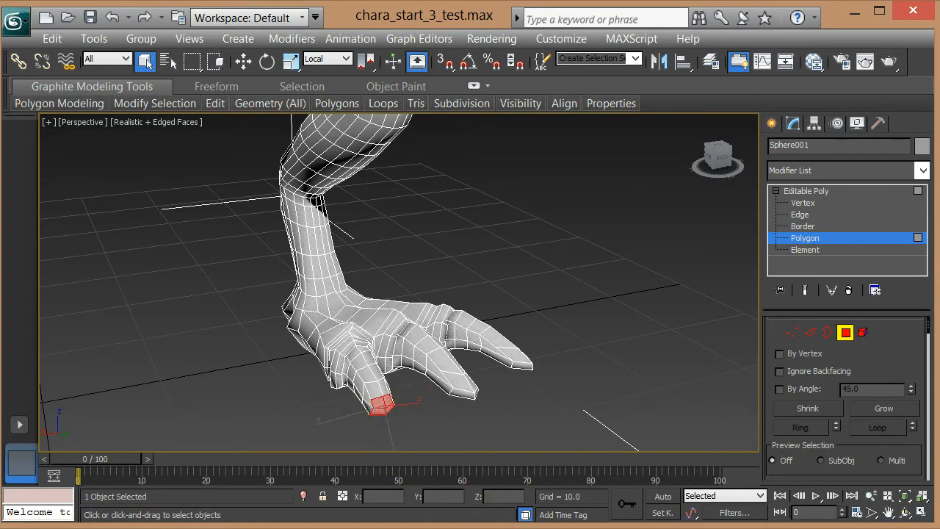
pyautogui.click(885, 409)
pyautogui.click(885, 409)
pyautogui.click(885, 409)
pyautogui.click(882, 410)
pyautogui.press('w')
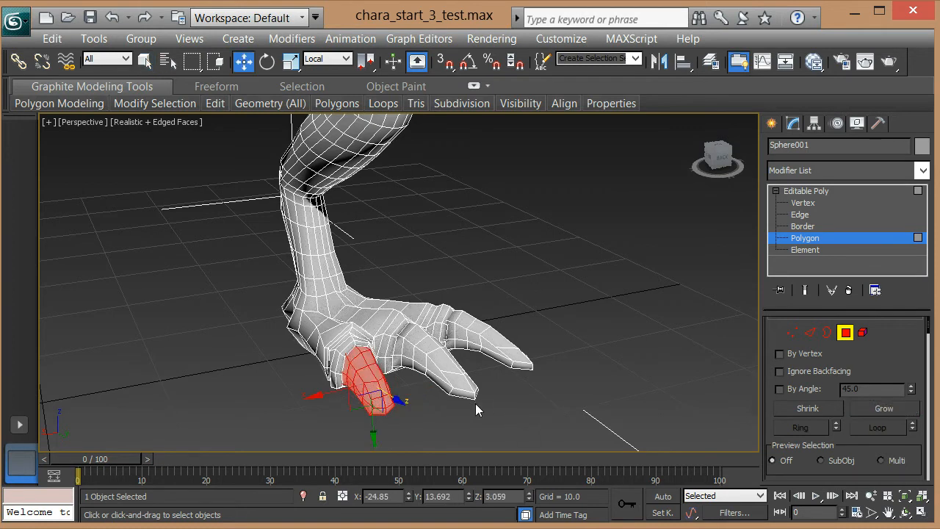
pyautogui.keyDown('alt'); pyautogui.moveTo(412, 412); pyautogui.dragTo(446, 387, button='middle'); pyautogui.keyUp('alt')
pyautogui.moveTo(446, 387); pyautogui.dragTo(449, 380)
# Select the polygons at the middle toe's tip, grow the selection four times and move the toe forward along its local Z axis
pyautogui.keyDown('alt'); pyautogui.moveTo(449, 380); pyautogui.dragTo(490, 392, button='middle'); pyautogui.keyUp('alt')
pyautogui.click(478, 373)
pyautogui.keyDown('ctrl'); pyautogui.click(490, 385); pyautogui.keyUp('ctrl')
pyautogui.keyDown('ctrl'); pyautogui.click(495, 389); pyautogui.keyUp('ctrl')
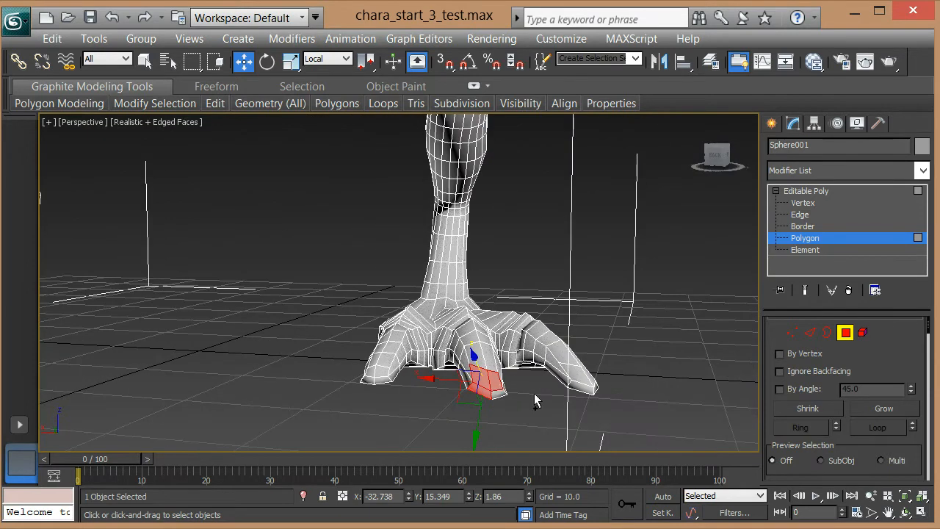
pyautogui.keyDown('ctrl'); pyautogui.click(474, 384); pyautogui.keyUp('ctrl')
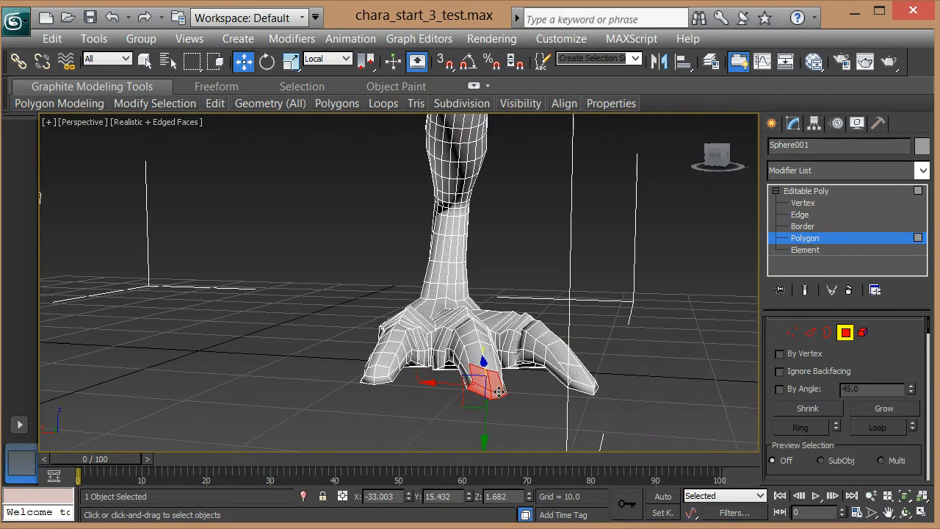
pyautogui.click(890, 409)
pyautogui.click(890, 408)
pyautogui.click(890, 408)
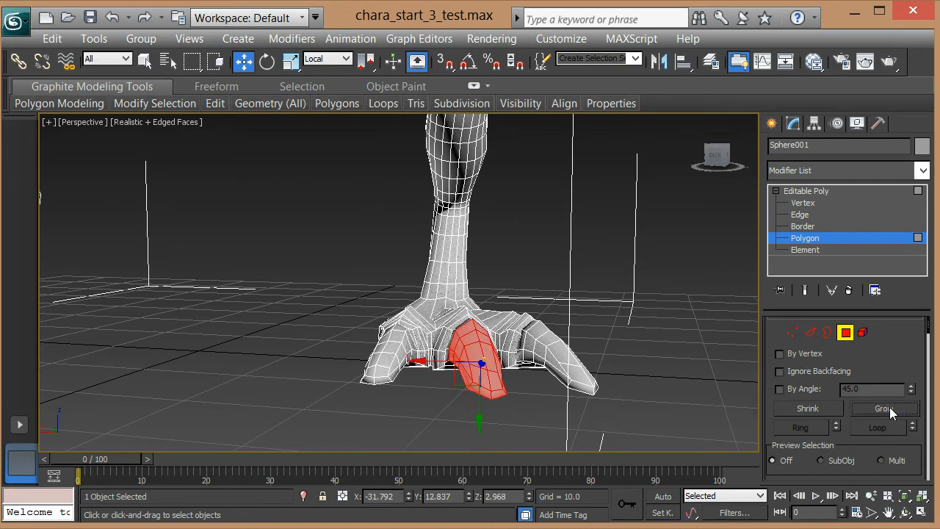
pyautogui.keyDown('alt'); pyautogui.moveTo(549, 346); pyautogui.dragTo(705, 375, button='middle'); pyautogui.keyUp('alt')
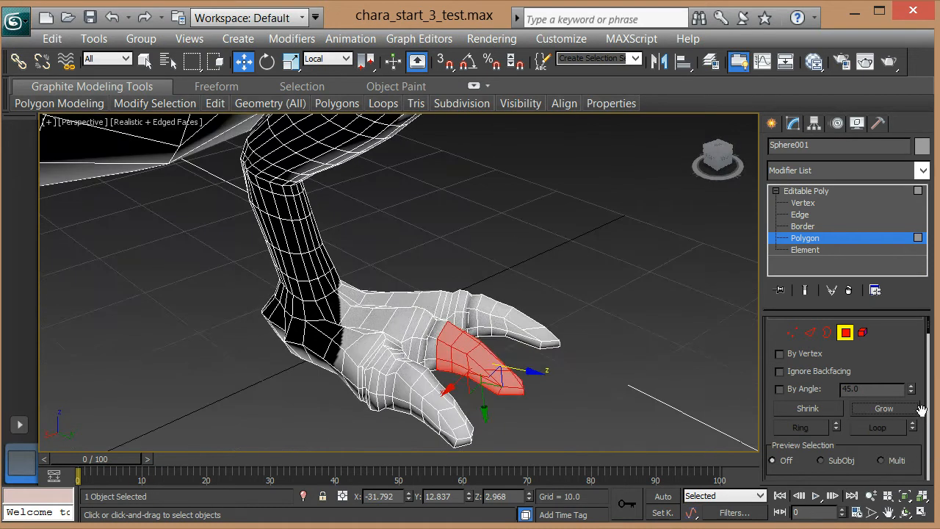
pyautogui.click(890, 408)
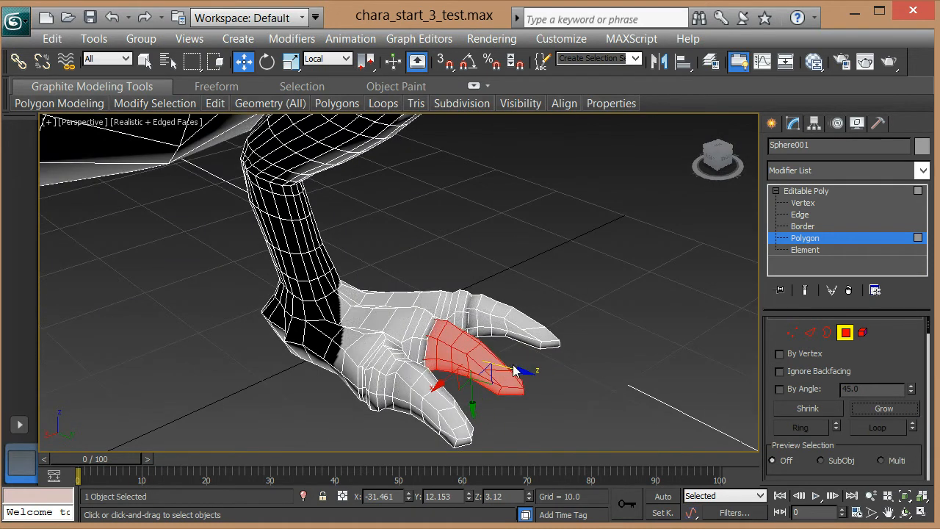
pyautogui.keyDown('alt'); pyautogui.moveTo(513, 368); pyautogui.dragTo(579, 318, button='middle'); pyautogui.keyUp('alt')
pyautogui.moveTo(520, 382); pyautogui.dragTo(527, 384)
# Select the polygons at the outer toe's tip, grow the selection three times and move the toe along its local Z axis
pyautogui.keyDown('alt'); pyautogui.moveTo(561, 338); pyautogui.dragTo(527, 325, button='middle'); pyautogui.keyUp('alt')
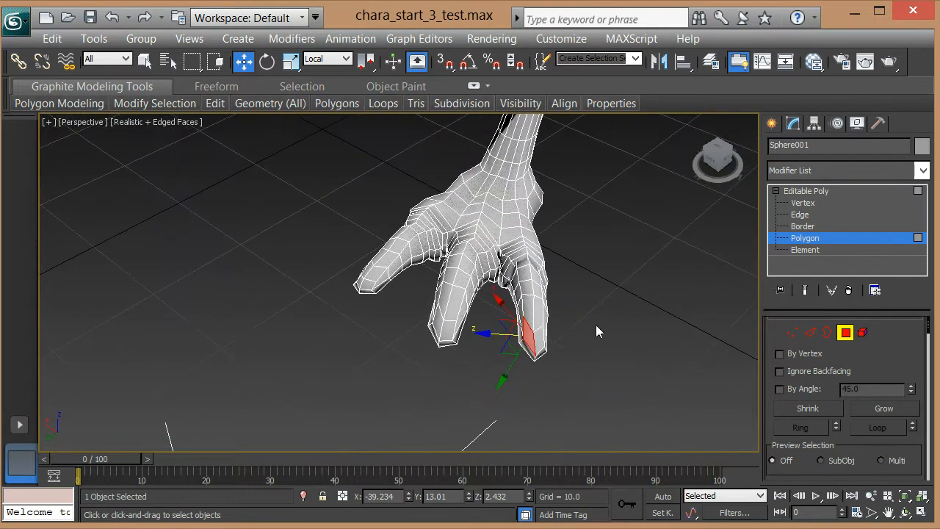
pyautogui.click(538, 351)
pyautogui.keyDown('ctrl'); pyautogui.click(537, 357); pyautogui.keyUp('ctrl')
pyautogui.keyDown('ctrl'); pyautogui.click(524, 350); pyautogui.keyUp('ctrl')
pyautogui.keyDown('alt'); pyautogui.moveTo(572, 340); pyautogui.dragTo(549, 329, button='middle'); pyautogui.keyUp('alt')
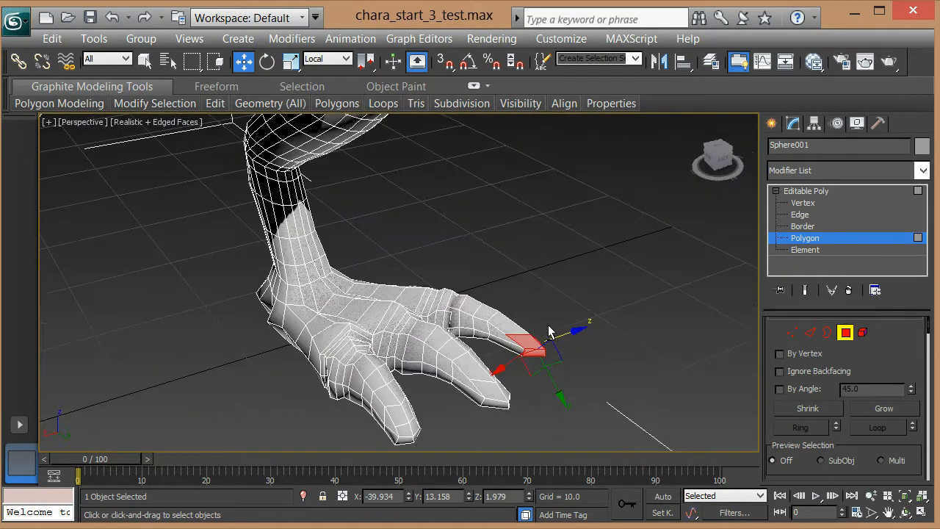
pyautogui.click(886, 408)
pyautogui.click(887, 407)
pyautogui.click(886, 408)
pyautogui.moveTo(542, 332); pyautogui.dragTo(571, 338)
pyautogui.keyDown('alt'); pyautogui.moveTo(603, 290); pyautogui.dragTo(561, 295, button='middle'); pyautogui.keyUp('alt')
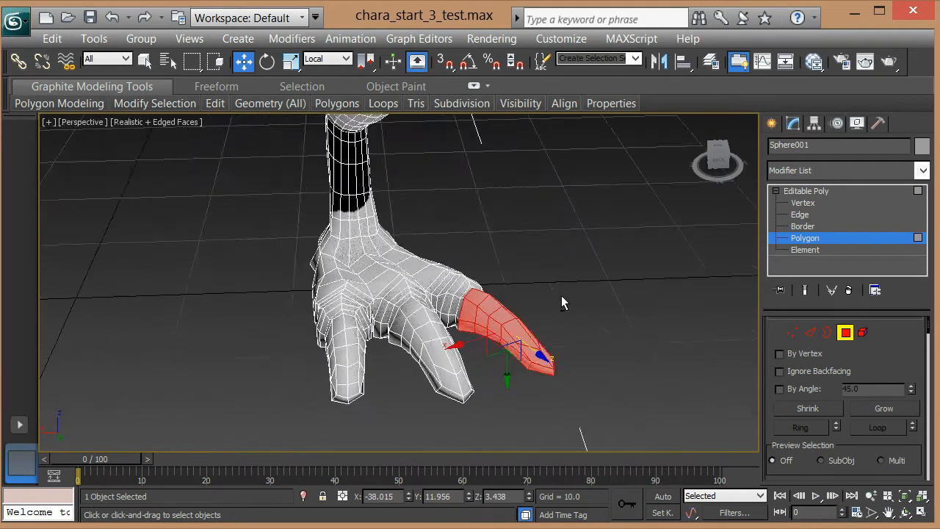
# Leave polygon sub-object editing and return to the Editable Poly object level
pyautogui.scroll(-5, 490, 281)
pyautogui.keyDown('alt'); pyautogui.moveTo(490, 281); pyautogui.dragTo(477, 322, button='middle'); pyautogui.keyUp('alt')
pyautogui.scroll(-1, 476, 322)
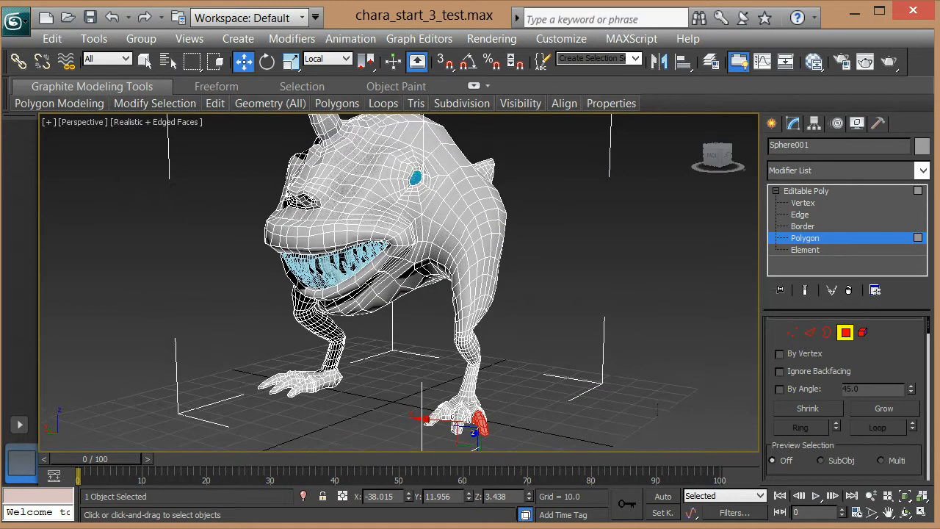
pyautogui.moveTo(561, 196)
pyautogui.keyDown('alt'); pyautogui.mouseDown(button='middle')
pyautogui.moveTo(530, 214)
pyautogui.moveTo(571, 191)
pyautogui.mouseUp(button='middle'); pyautogui.keyUp('alt')
pyautogui.click(837, 191)
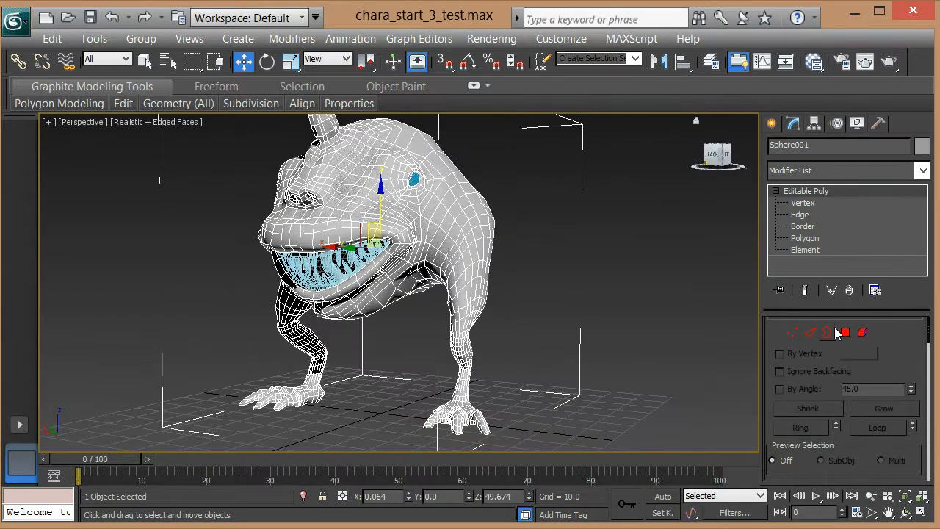
# Apply an Unwrap UVW modifier to the creature mesh
pyautogui.keyDown('alt'); pyautogui.moveTo(490, 229); pyautogui.dragTo(450, 241, button='middle'); pyautogui.keyUp('alt')
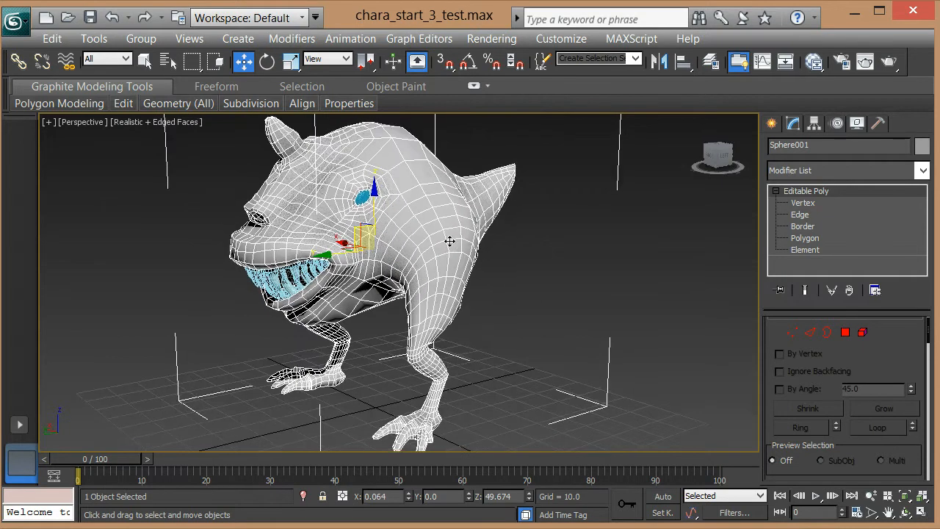
pyautogui.click(922, 170)
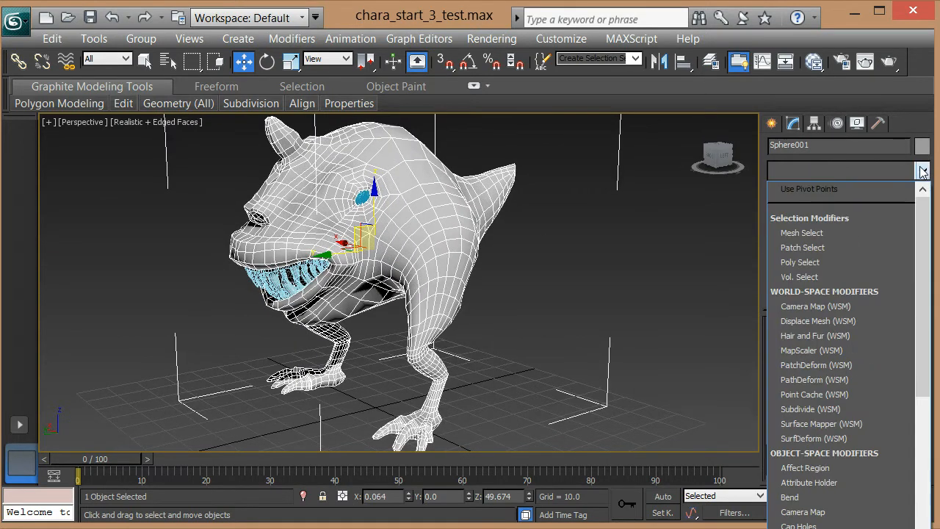
pyautogui.click(922, 170)
pyautogui.click(923, 171)
pyautogui.press('u')
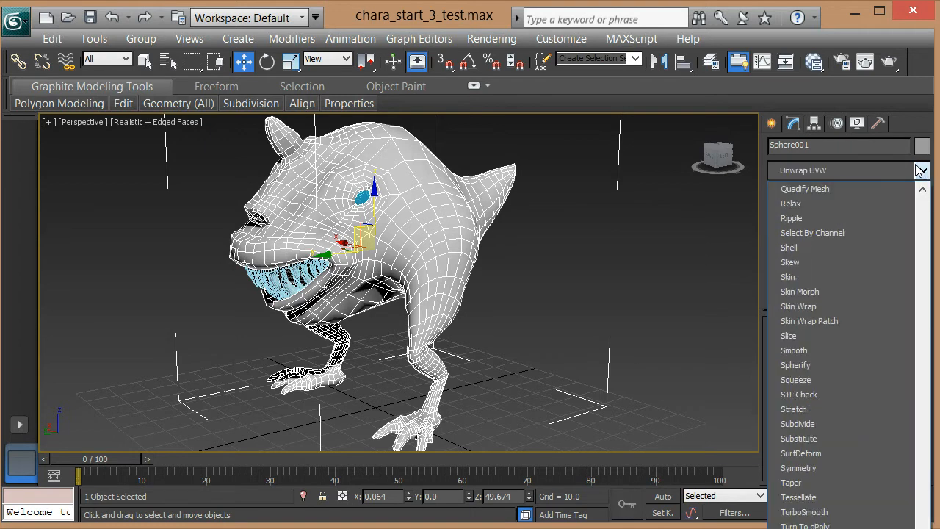
pyautogui.press('Return')
# Examine the UV seams around the creature's head, body and legs, and delete the Unwrap UVW modifier
pyautogui.keyDown('alt'); pyautogui.moveTo(307, 231); pyautogui.dragTo(169, 236, button='middle'); pyautogui.keyUp('alt')
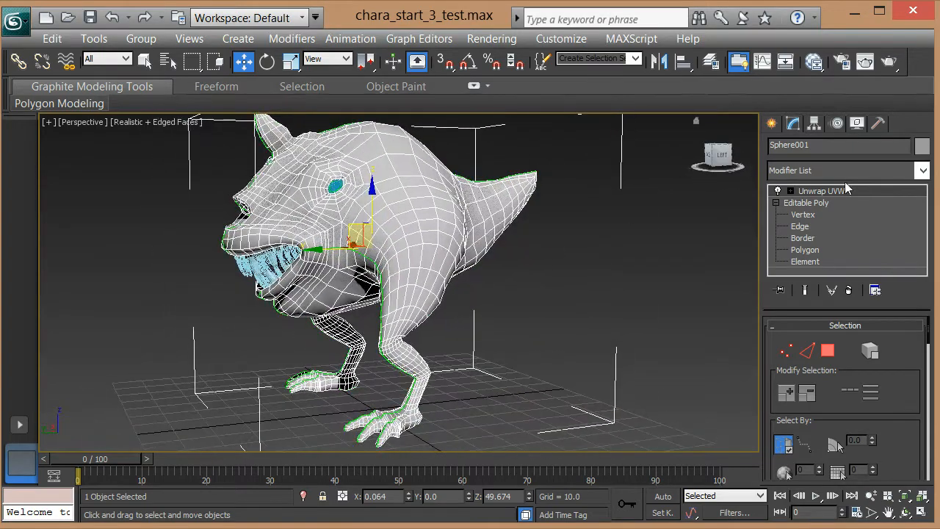
pyautogui.keyDown('alt'); pyautogui.moveTo(334, 249); pyautogui.dragTo(443, 222, button='middle'); pyautogui.keyUp('alt')
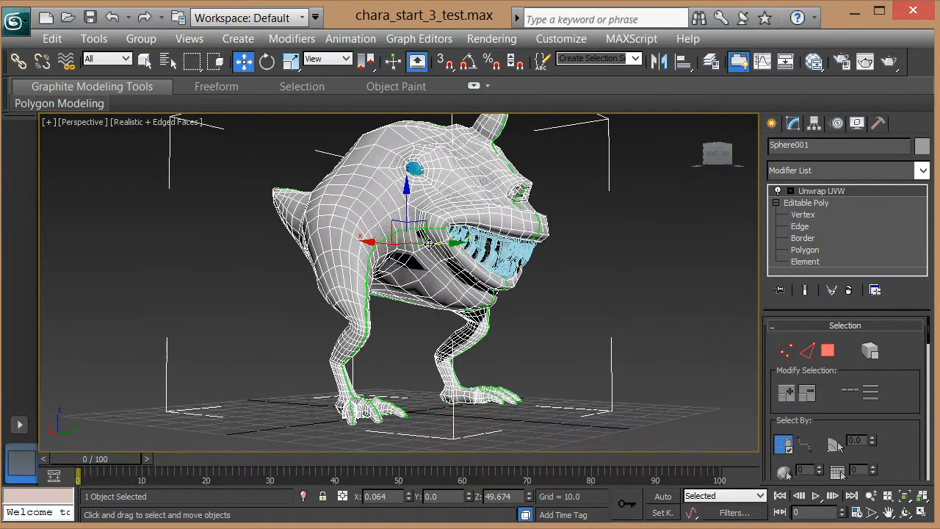
pyautogui.keyDown('alt'); pyautogui.moveTo(526, 291); pyautogui.dragTo(397, 352, button='middle'); pyautogui.keyUp('alt')
pyautogui.scroll(-1, 335, 312)
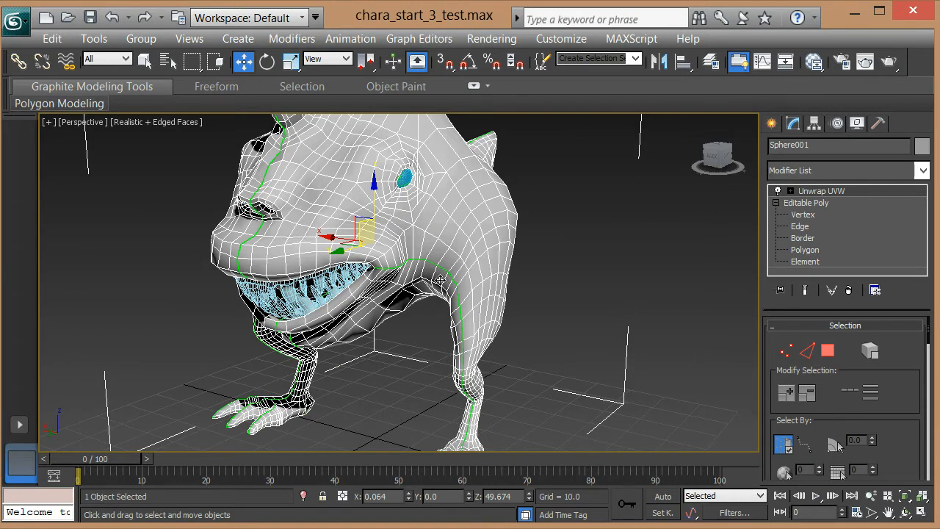
pyautogui.keyDown('alt'); pyautogui.moveTo(468, 294); pyautogui.dragTo(654, 291, button='middle'); pyautogui.keyUp('alt')
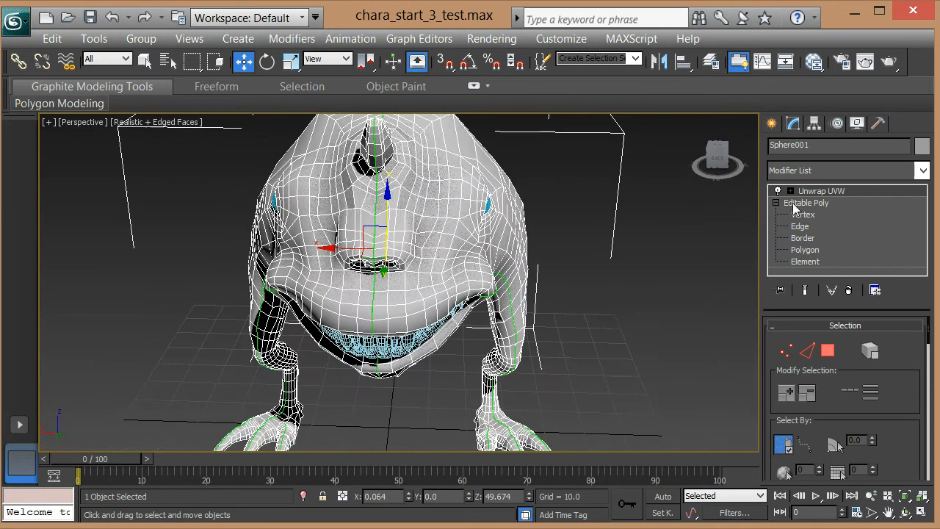
pyautogui.rightClick(843, 193)
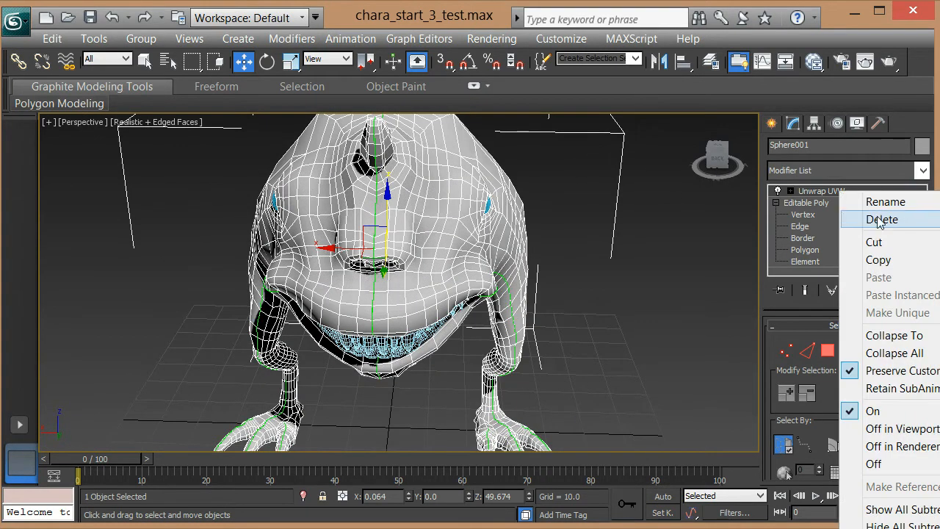
pyautogui.click(879, 221)
# Convert the creature from Editable Poly to Editable Mesh
pyautogui.keyDown('alt'); pyautogui.moveTo(330, 224); pyautogui.dragTo(448, 217, button='middle'); pyautogui.keyUp('alt')
pyautogui.rightClick(813, 191)
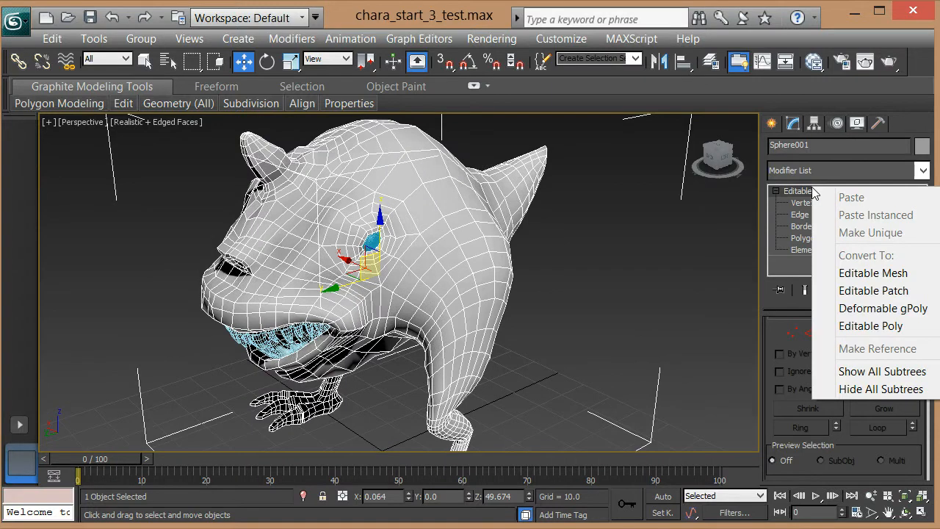
pyautogui.click(596, 287)
pyautogui.click(596, 287)
pyautogui.hotkey('ctrl', 'z')
pyautogui.click(804, 202)
pyautogui.rightClick(808, 191)
pyautogui.click(806, 188)
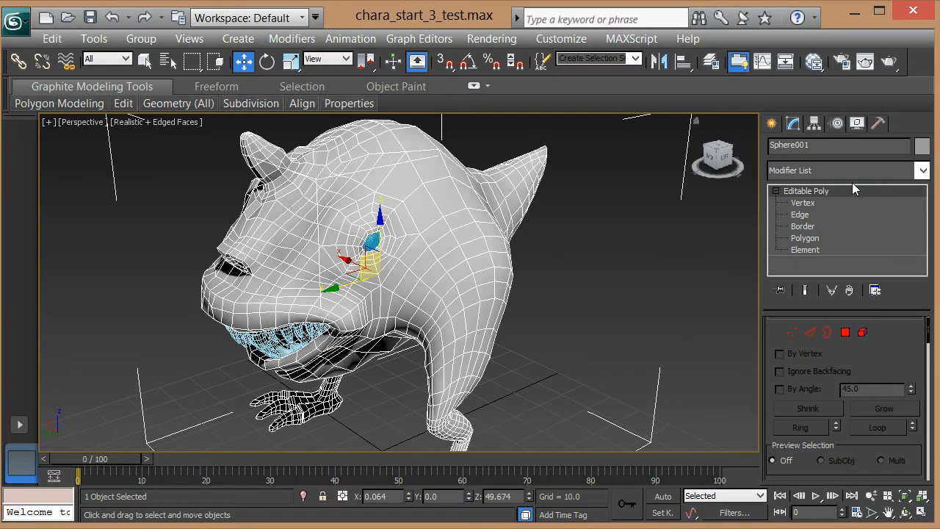
pyautogui.rightClick(839, 189)
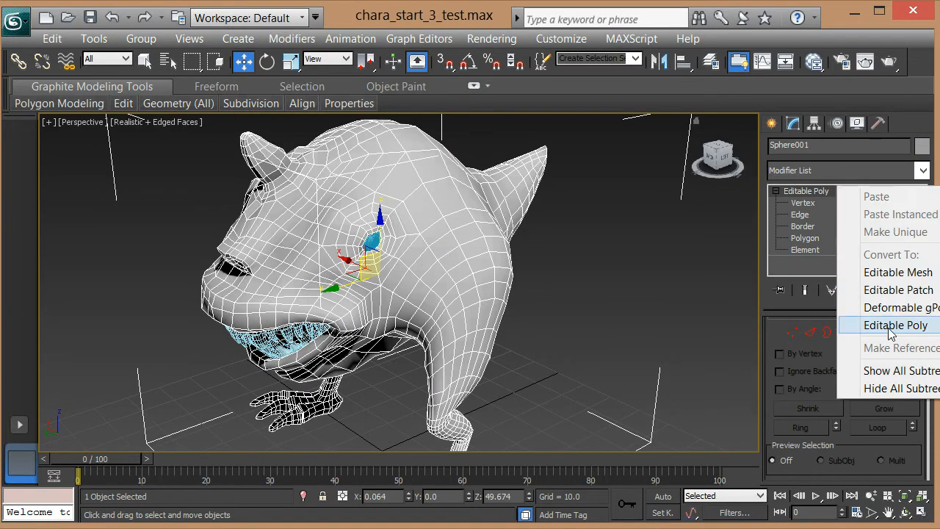
pyautogui.click(898, 272)
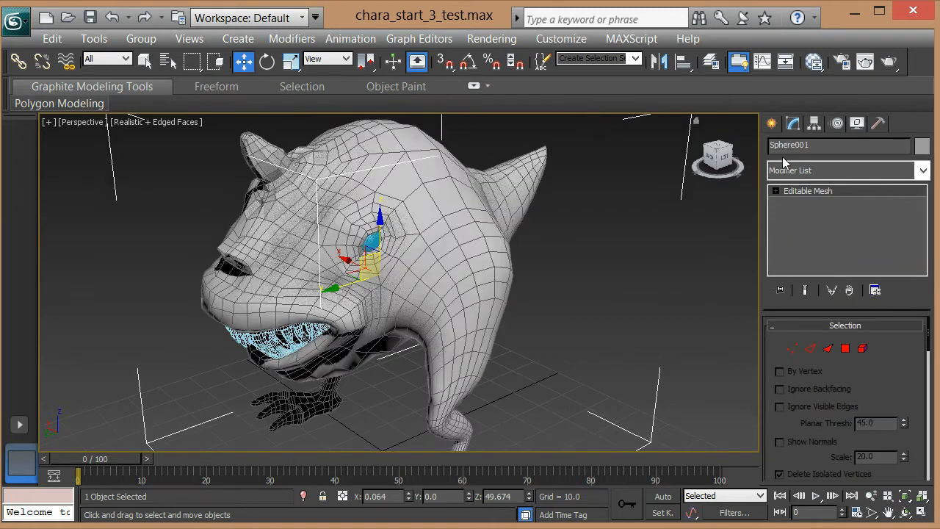
# Run the UVW Remove utility on the creature mesh to remove its UVW mapping
pyautogui.keyDown('alt'); pyautogui.moveTo(315, 273); pyautogui.dragTo(477, 253, button='middle'); pyautogui.keyUp('alt')
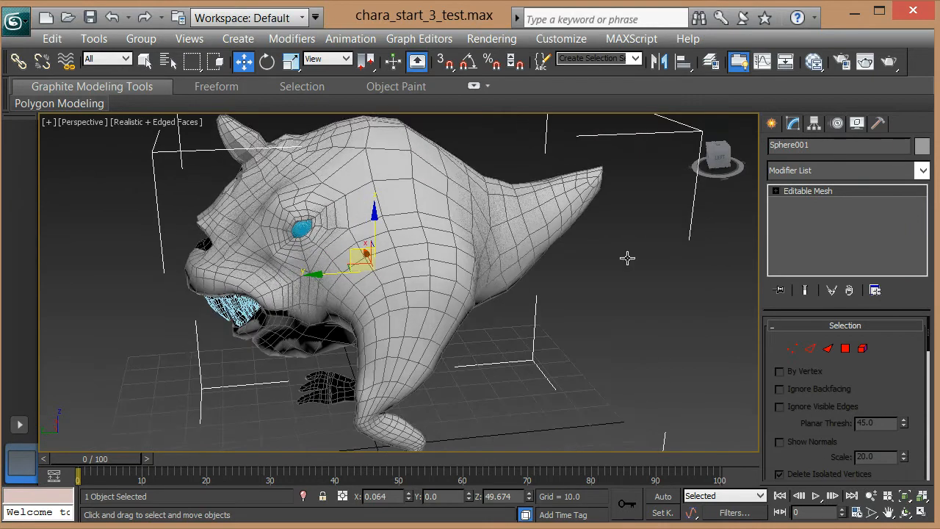
pyautogui.click(924, 171)
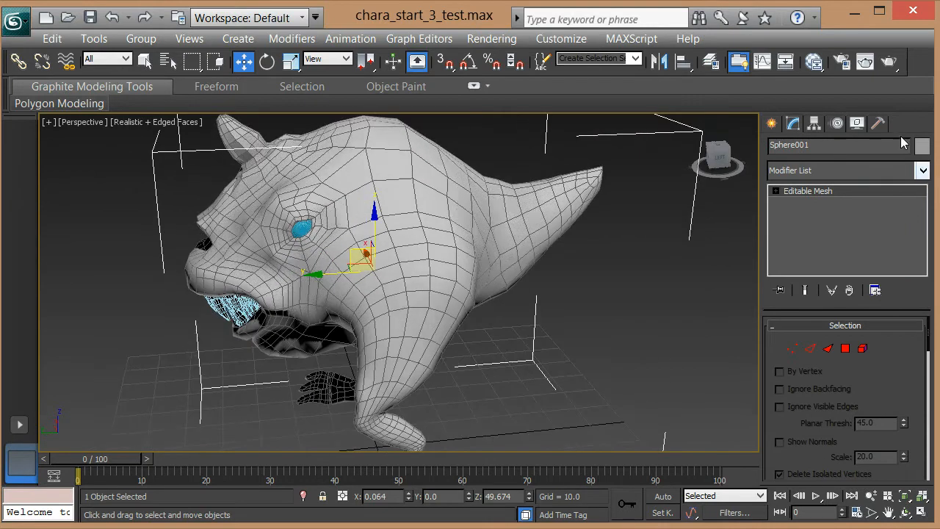
pyautogui.click(878, 123)
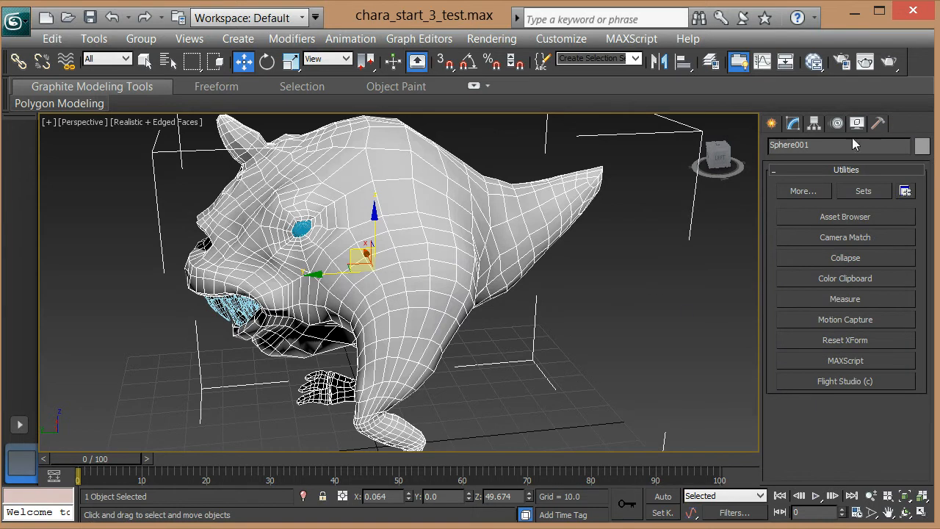
pyautogui.click(799, 190)
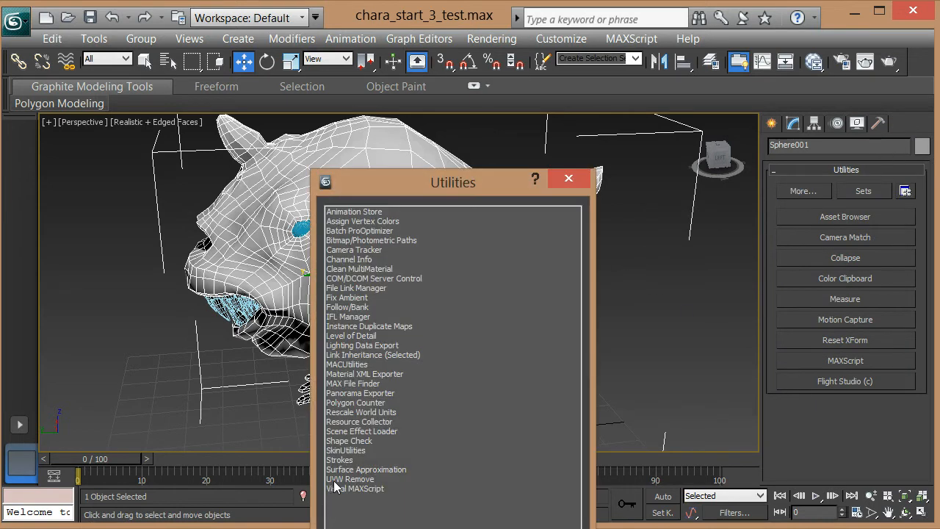
pyautogui.click(340, 481)
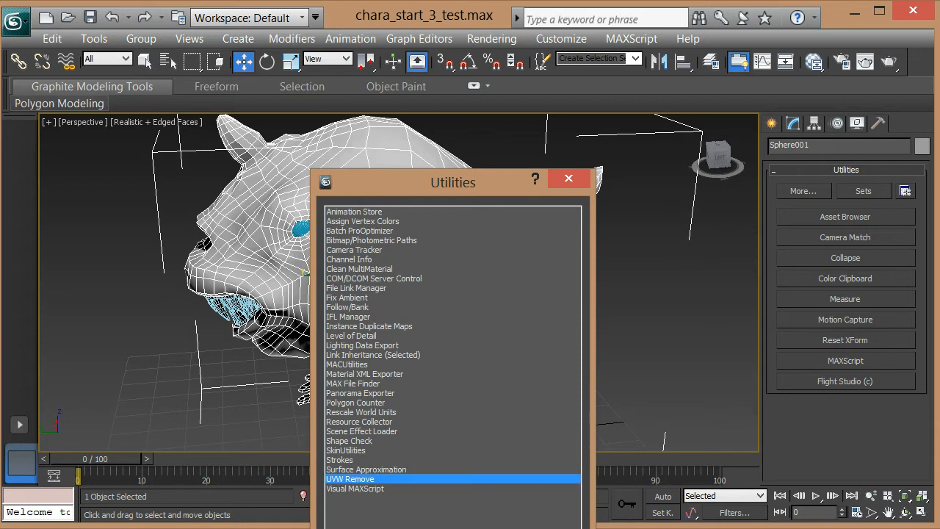
pyautogui.press('Return')
pyautogui.moveTo(803, 449); pyautogui.dragTo(805, 294)
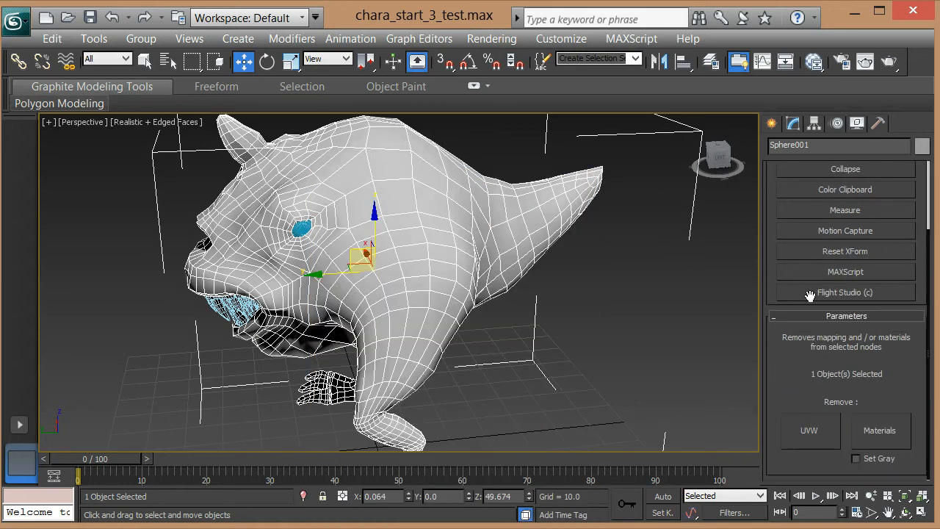
pyautogui.click(812, 434)
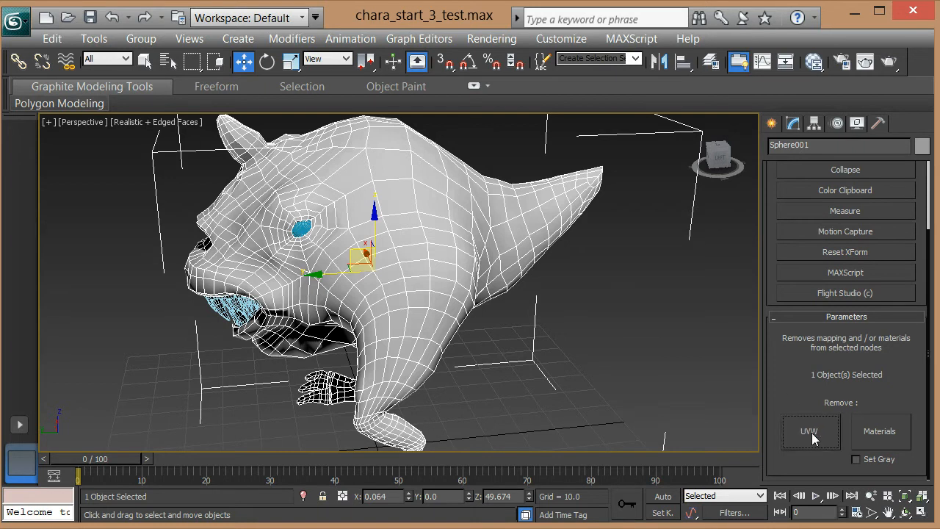
# Convert the creature from Editable Mesh back to Editable Poly
pyautogui.click(772, 123)
pyautogui.click(794, 124)
pyautogui.keyDown('alt'); pyautogui.moveTo(269, 285); pyautogui.dragTo(758, 242, button='middle'); pyautogui.keyUp('alt')
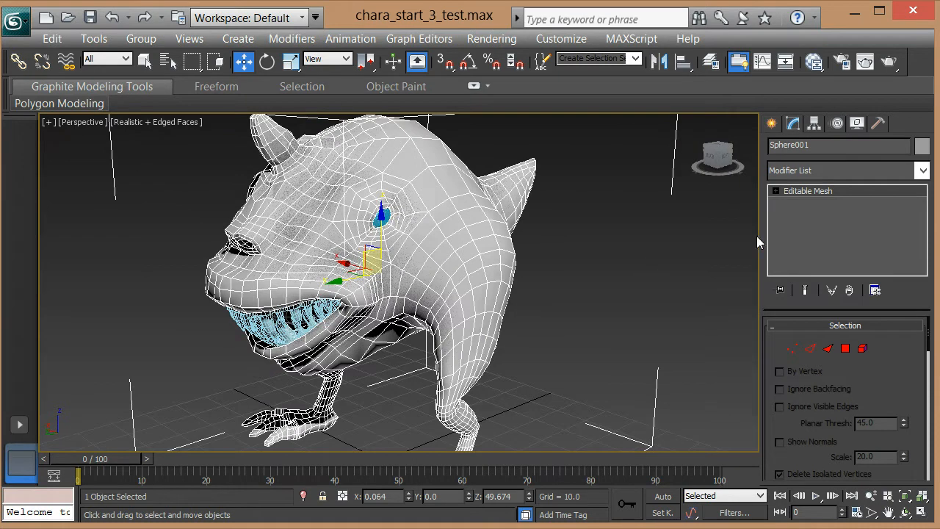
pyautogui.rightClick(437, 266)
pyautogui.moveTo(503, 436)
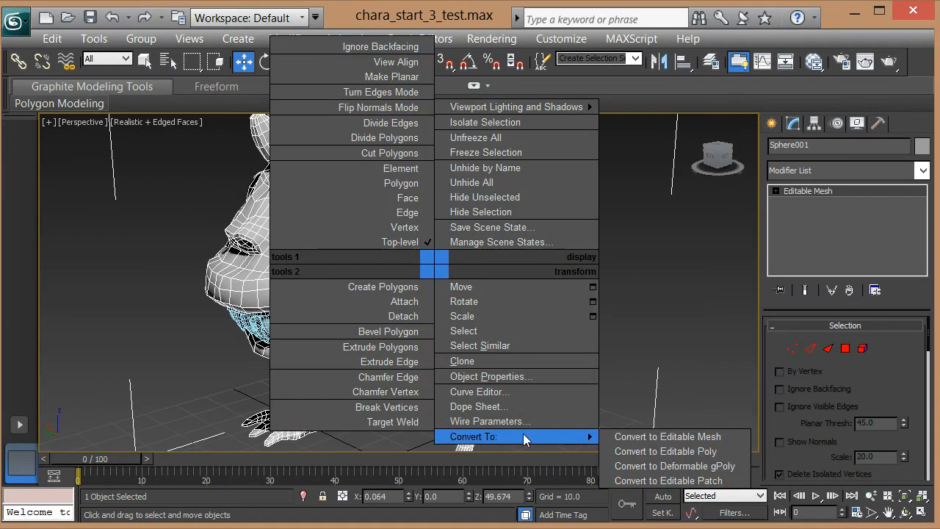
pyautogui.click(717, 452)
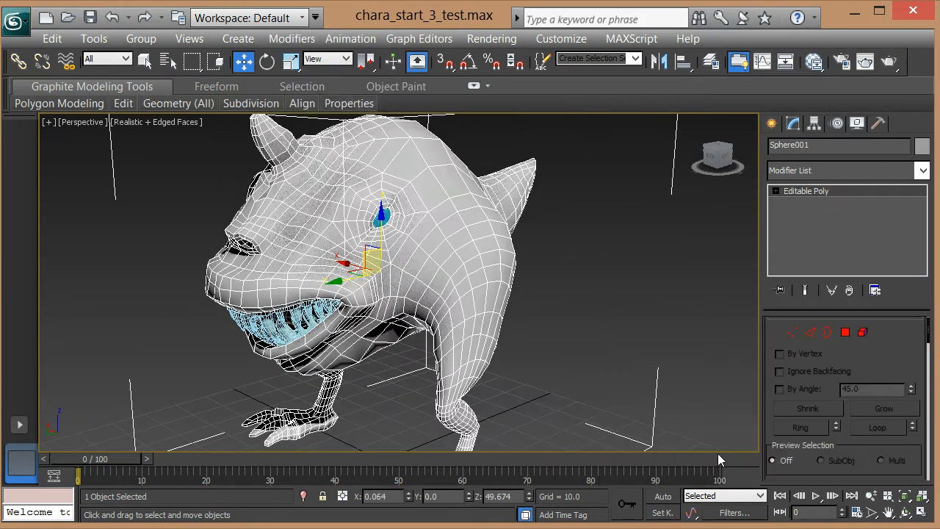
# Apply a fresh Unwrap UVW modifier to the Editable Poly creature
pyautogui.keyDown('alt'); pyautogui.moveTo(687, 185); pyautogui.dragTo(653, 204, button='middle'); pyautogui.keyUp('alt')
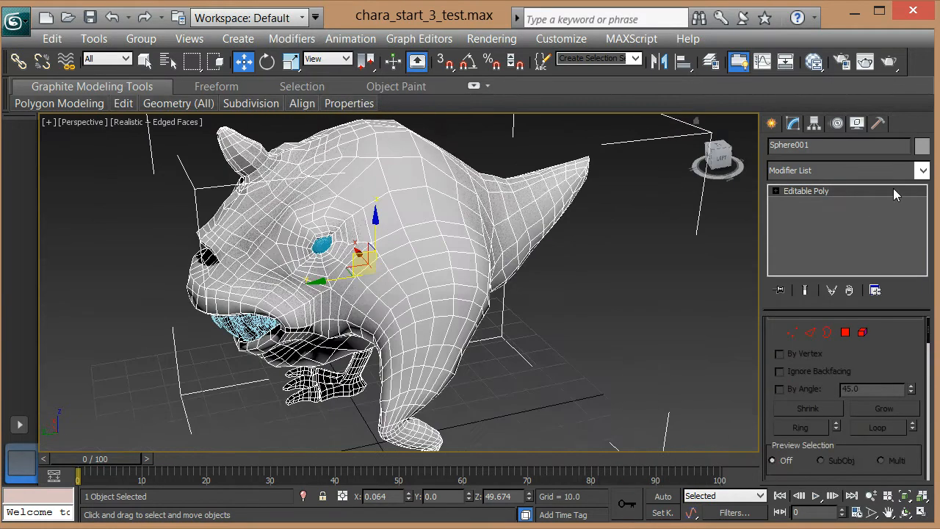
pyautogui.keyDown('alt'); pyautogui.moveTo(502, 243); pyautogui.dragTo(493, 270, button='middle'); pyautogui.keyUp('alt')
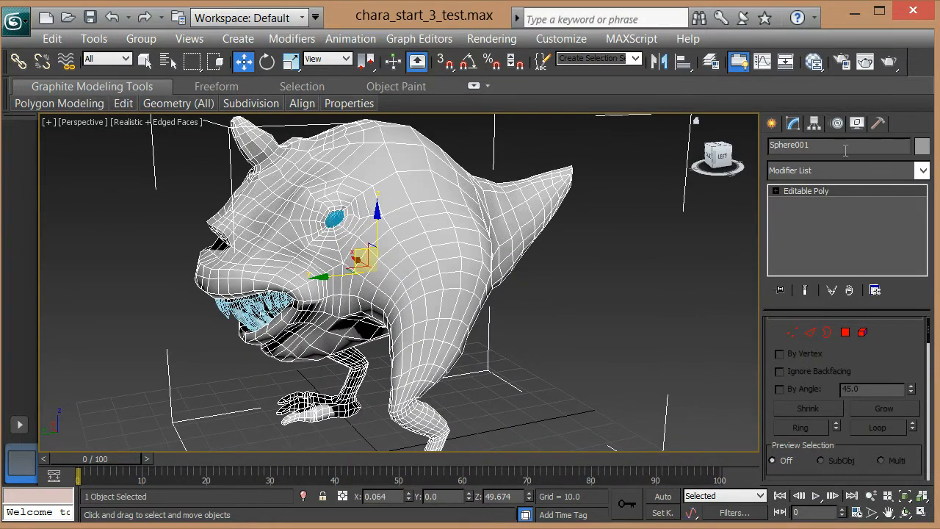
pyautogui.click(922, 170)
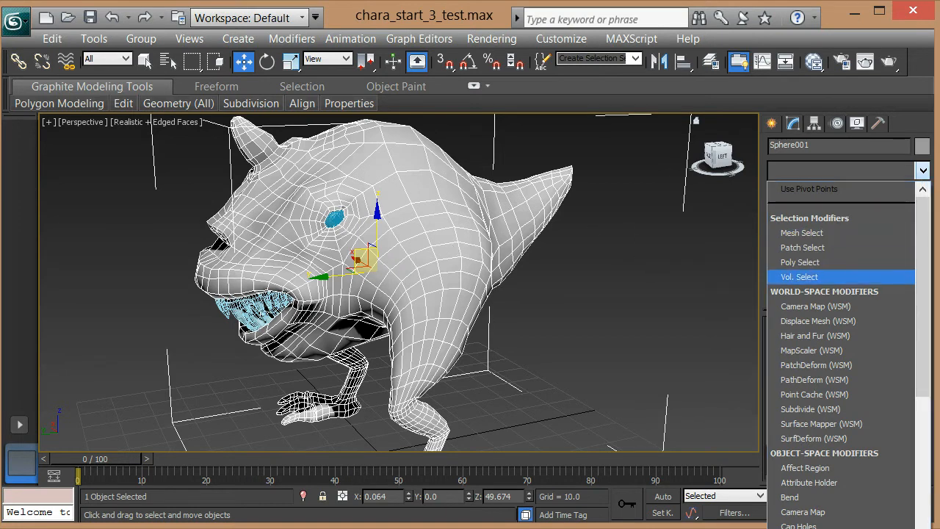
pyautogui.press('u')
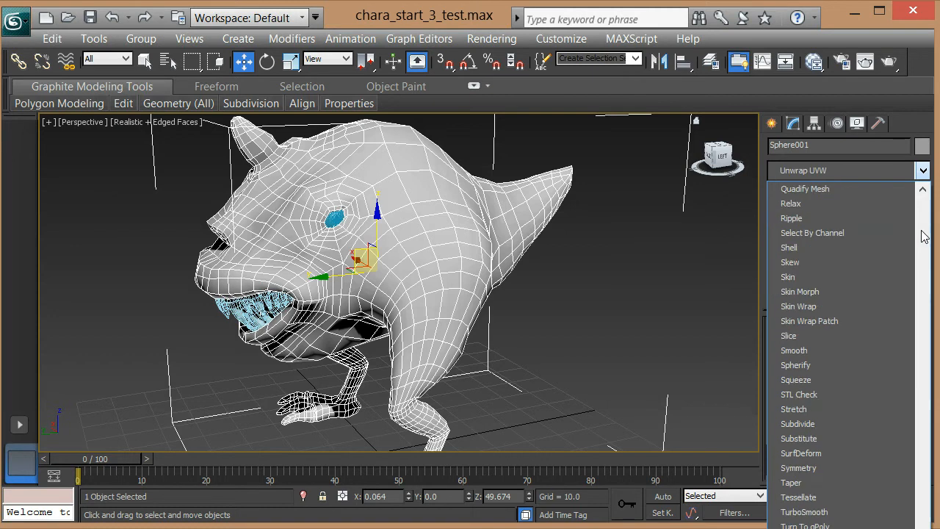
pyautogui.press('Return')
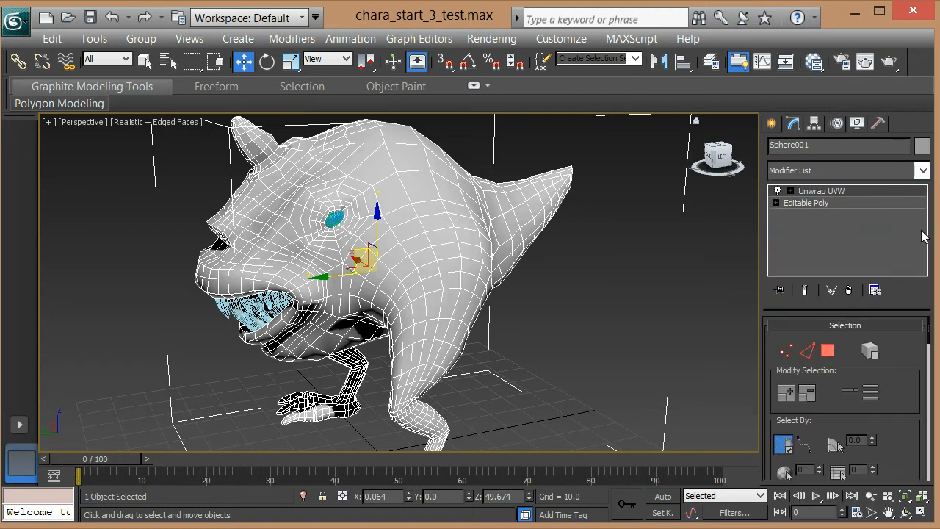
# Examine the UV seams around the eye openings on both sides of the creature's head
pyautogui.keyDown('alt'); pyautogui.moveTo(551, 307); pyautogui.dragTo(426, 306, button='middle'); pyautogui.keyUp('alt')
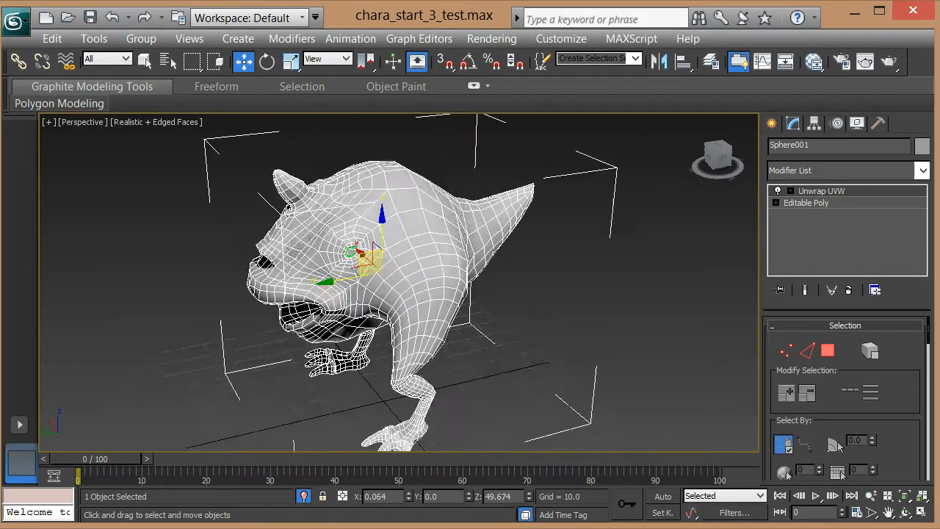
pyautogui.scroll(6, 420, 197)
pyautogui.keyDown('alt'); pyautogui.moveTo(420, 197); pyautogui.dragTo(311, 197, button='middle'); pyautogui.keyUp('alt')
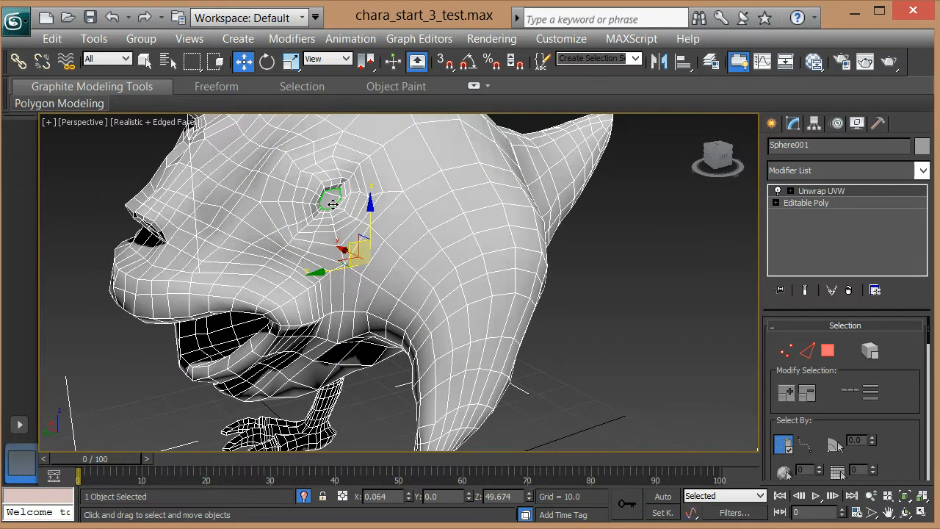
pyautogui.keyDown('alt'); pyautogui.moveTo(326, 210); pyautogui.dragTo(578, 145, button='middle'); pyautogui.keyUp('alt')
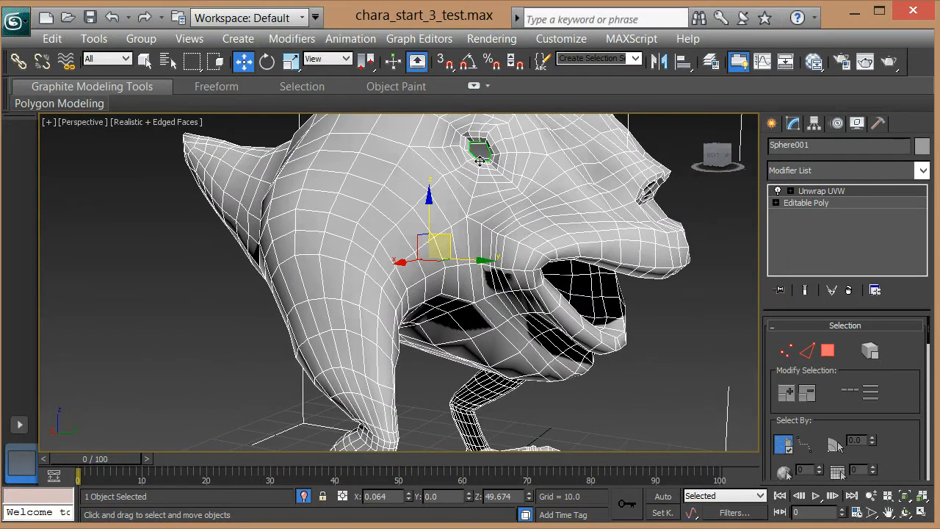
pyautogui.keyDown('alt'); pyautogui.moveTo(489, 164); pyautogui.dragTo(281, 166, button='middle'); pyautogui.keyUp('alt')
pyautogui.scroll(-3, 462, 290)
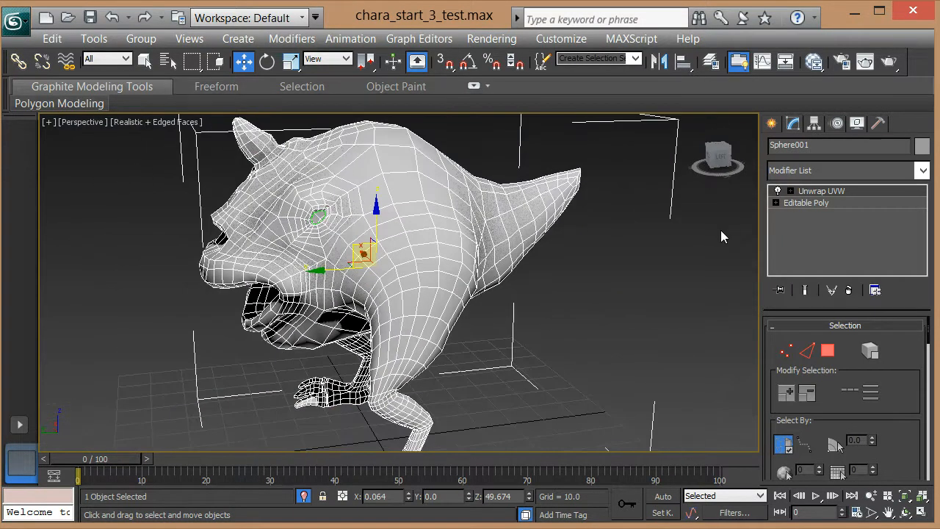
pyautogui.click(923, 171)
pyautogui.click(923, 171)
# Open the UV Editor for the creature and turn off its checker pattern background
pyautogui.moveTo(919, 427); pyautogui.dragTo(893, 278)
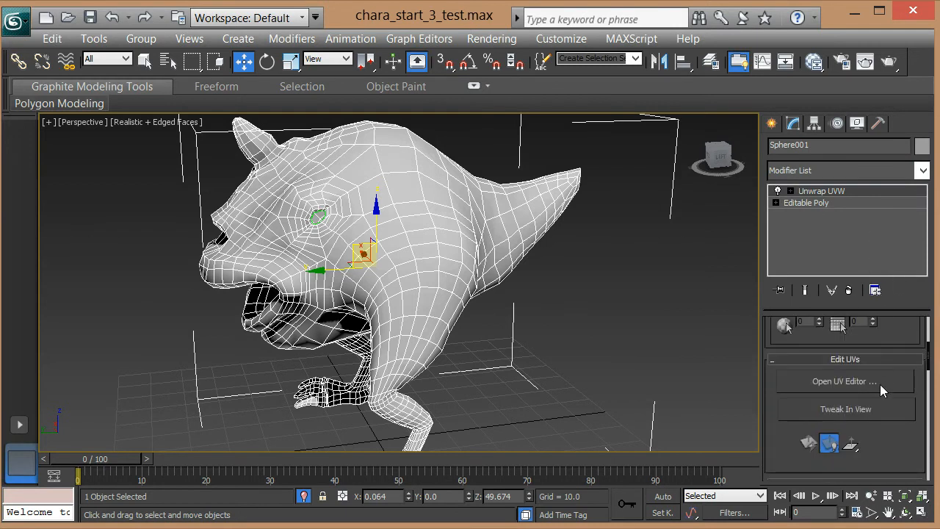
pyautogui.click(852, 382)
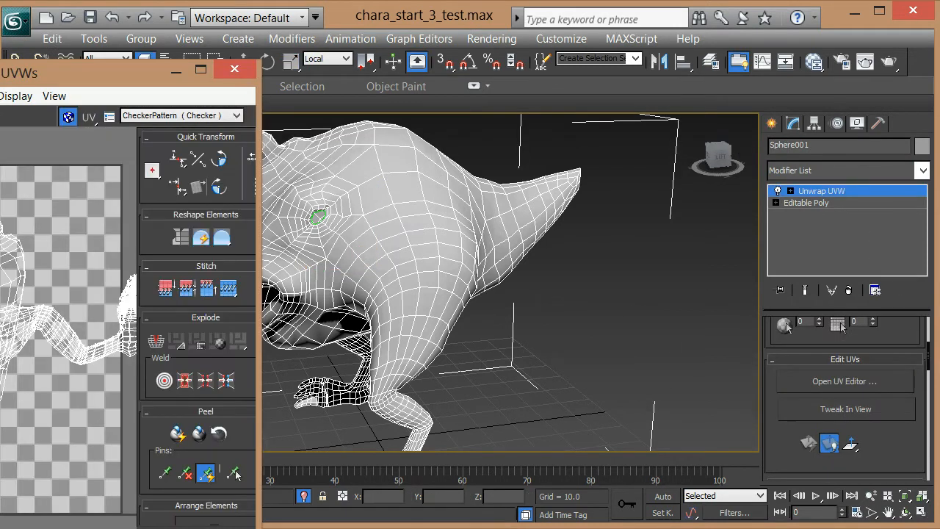
pyautogui.moveTo(150, 73); pyautogui.dragTo(553, 26)
pyautogui.scroll(-2, 422, 268)
pyautogui.scroll(3, 417, 247)
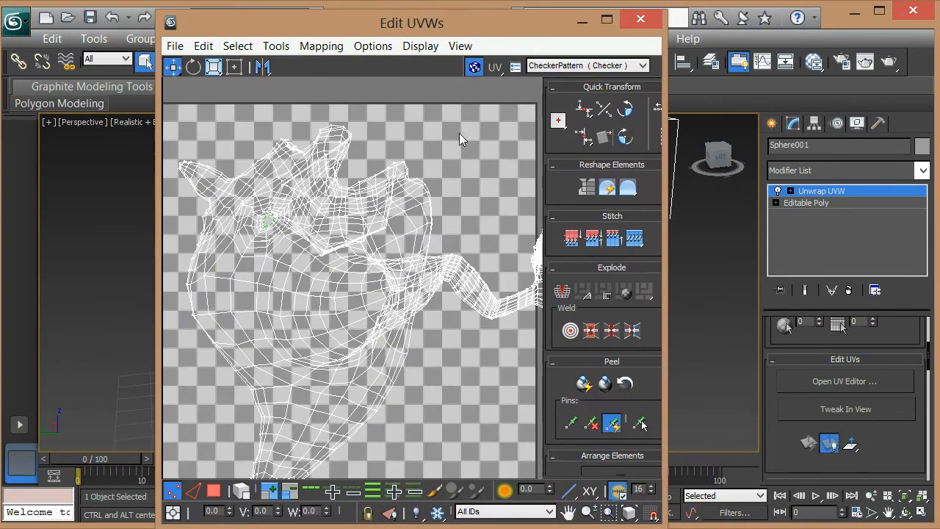
pyautogui.click(476, 67)
pyautogui.scroll(-1, 371, 333)
pyautogui.scroll(-3, 371, 334)
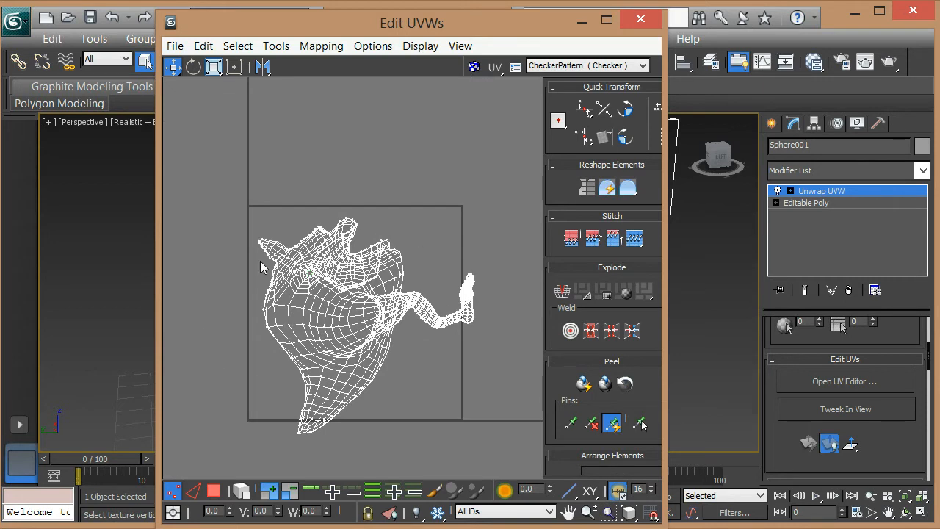
# Check the UV layout in an enlarged editor window and close the UV Editor
pyautogui.moveTo(559, 30); pyautogui.dragTo(557, 20)
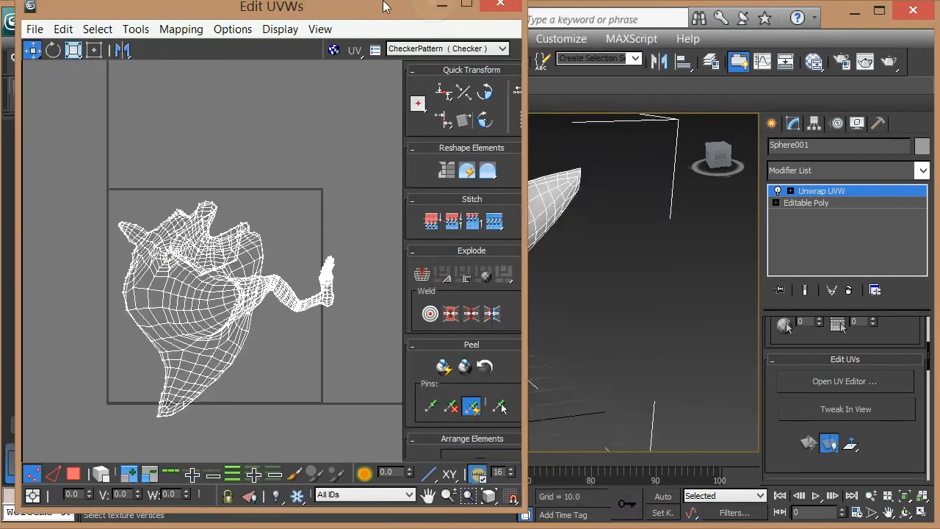
pyautogui.doubleClick(556, 13)
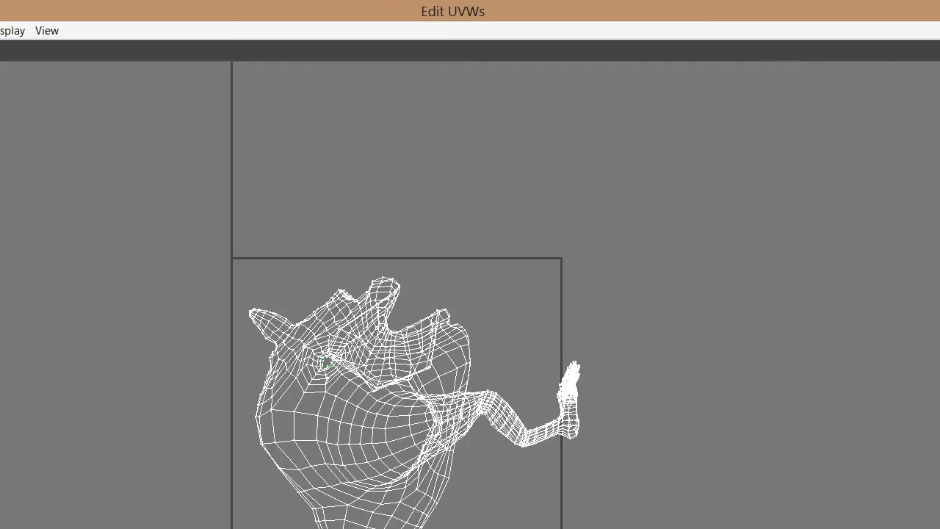
pyautogui.doubleClick(291, 11)
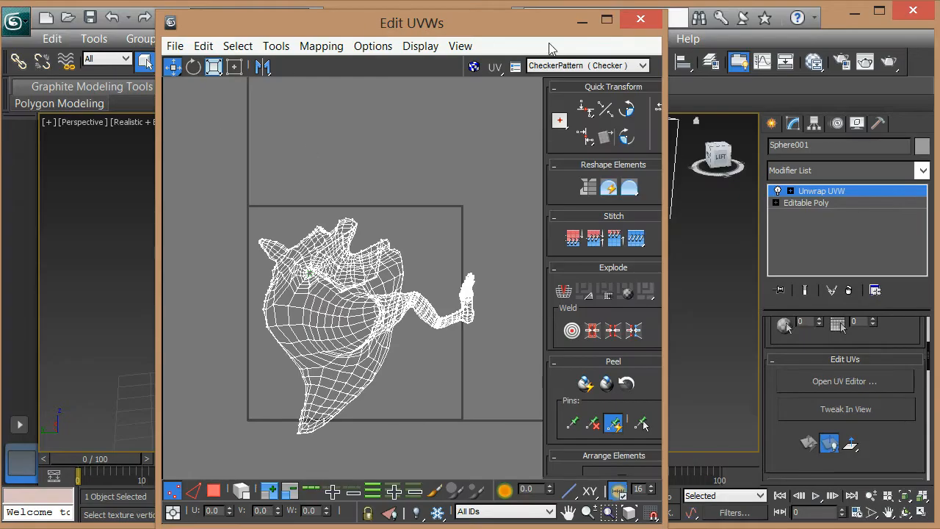
pyautogui.click(644, 18)
# Start a point-to-point peel seam on the outer side of the upper leg and carry it across the back of the thigh
pyautogui.keyDown('alt'); pyautogui.moveTo(435, 185); pyautogui.dragTo(495, 290, button='middle'); pyautogui.keyUp('alt')
pyautogui.moveTo(914, 455); pyautogui.dragTo(870, 210)
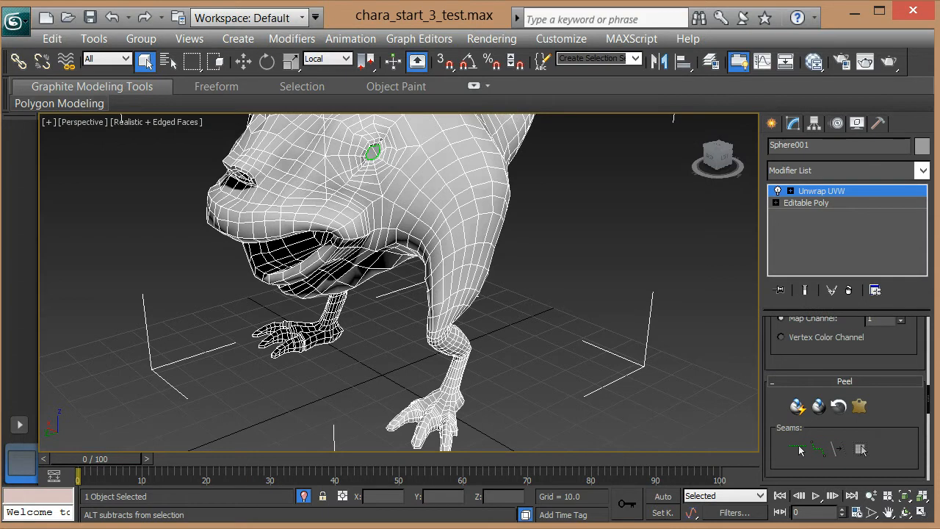
pyautogui.click(817, 449)
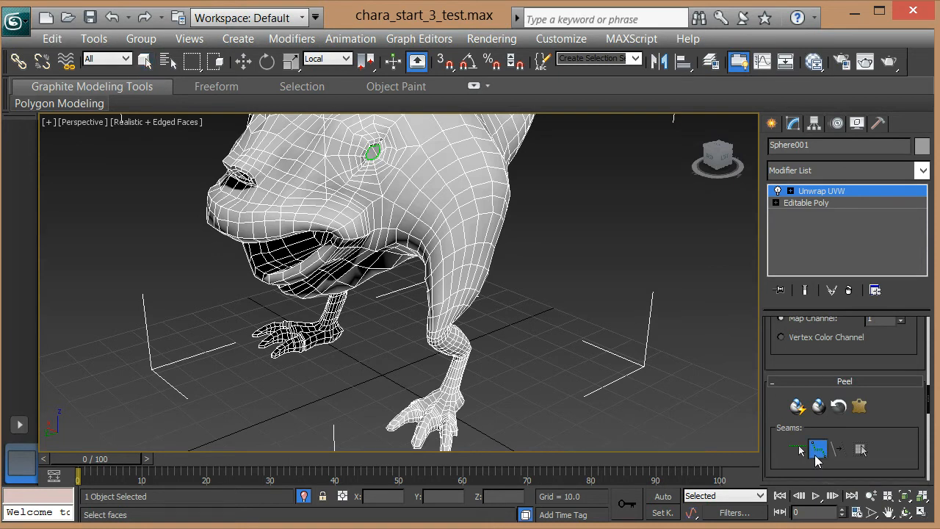
pyautogui.scroll(-1, 455, 224)
pyautogui.scroll(1, 448, 216)
pyautogui.moveTo(439, 210); pyautogui.dragTo(405, 276, button='middle')
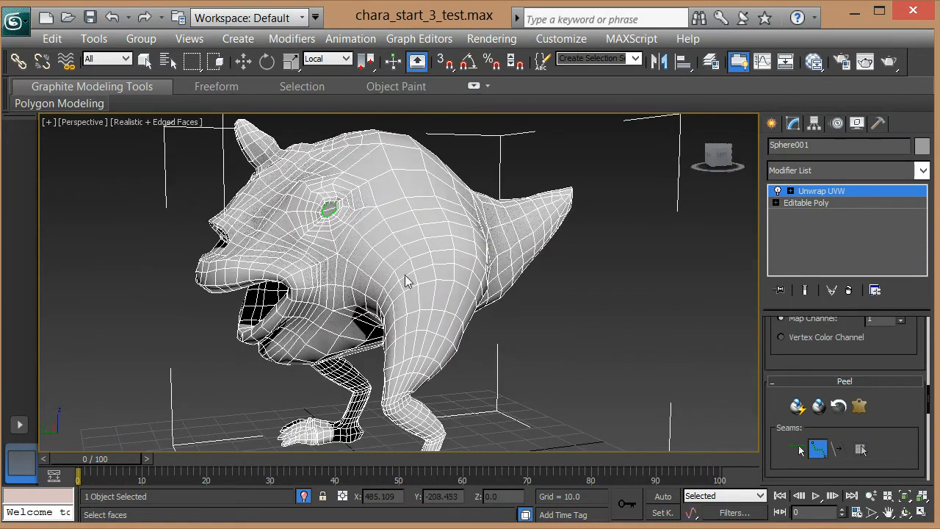
pyautogui.click(459, 264)
pyautogui.keyDown('alt'); pyautogui.moveTo(463, 281); pyautogui.dragTo(369, 270, button='middle'); pyautogui.keyUp('alt')
pyautogui.click(329, 263)
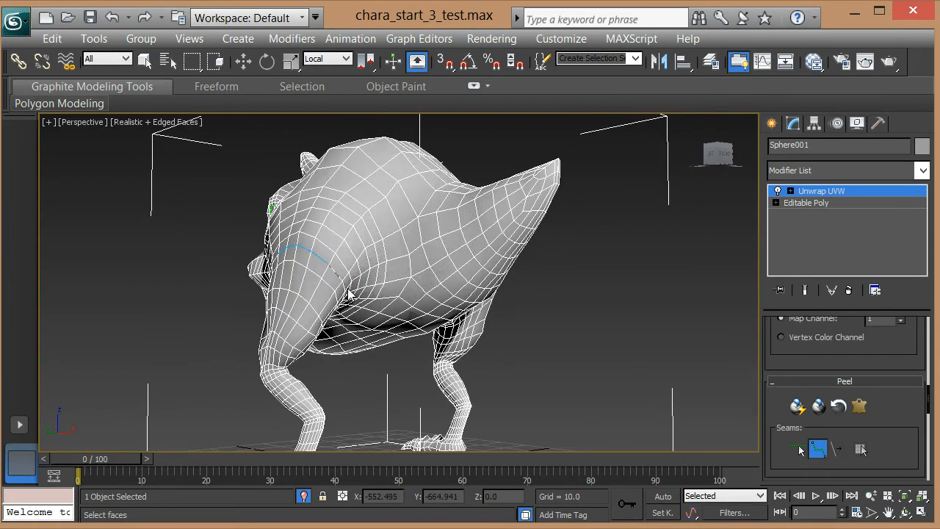
pyautogui.keyDown('alt'); pyautogui.moveTo(342, 279); pyautogui.dragTo(321, 252, button='middle'); pyautogui.keyUp('alt')
pyautogui.click(313, 294)
# Continue the thigh seam around the inner leg and close the loop at its starting point on the outer side
pyautogui.scroll(4, 298, 314)
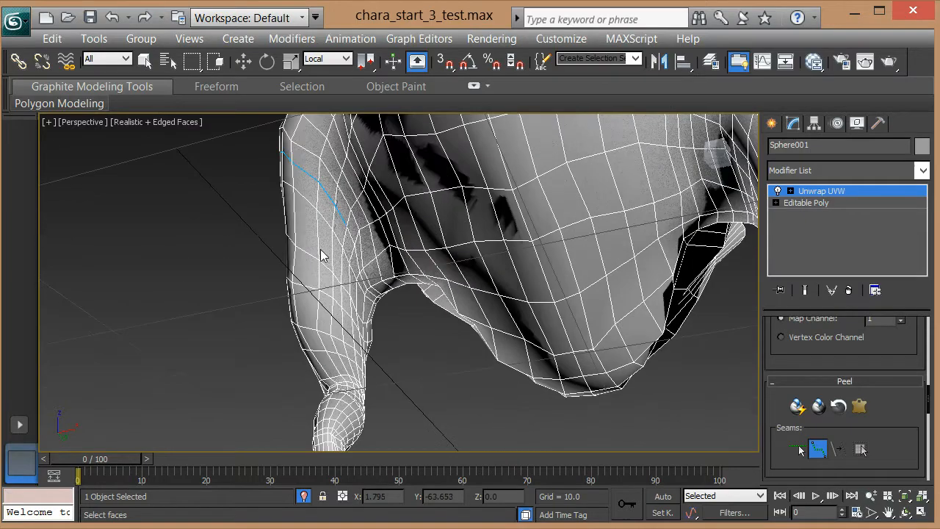
pyautogui.click(365, 286)
pyautogui.keyDown('alt'); pyautogui.moveTo(447, 353); pyautogui.dragTo(421, 350, button='middle'); pyautogui.keyUp('alt')
pyautogui.keyDown('alt'); pyautogui.moveTo(751, 318); pyautogui.dragTo(408, 257, button='middle'); pyautogui.keyUp('alt')
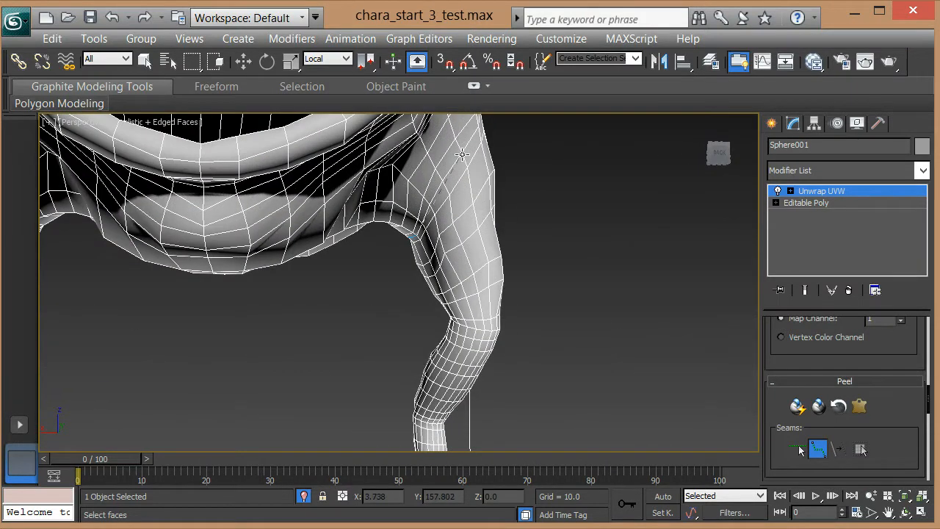
pyautogui.keyDown('alt'); pyautogui.moveTo(562, 196); pyautogui.dragTo(385, 222, button='middle'); pyautogui.keyUp('alt')
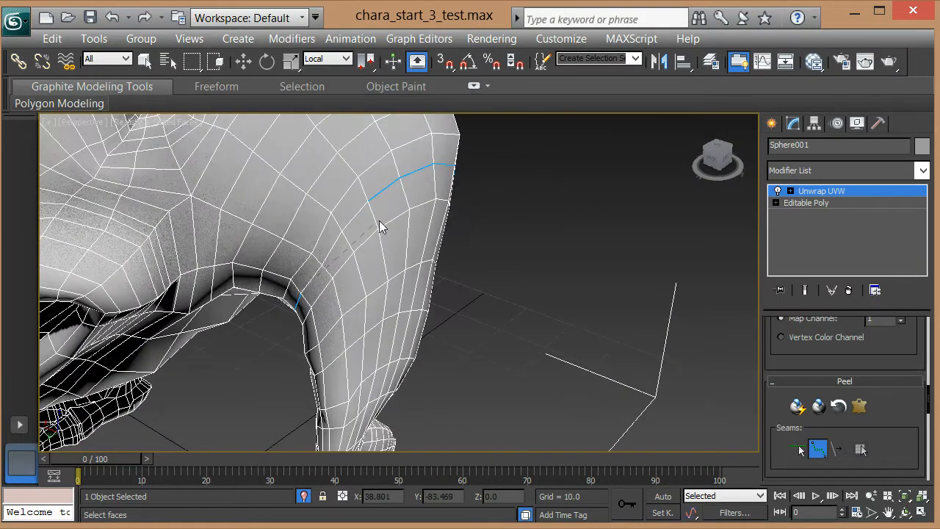
pyautogui.click(369, 202)
pyautogui.rightClick(373, 203)
pyautogui.scroll(-4, 427, 284)
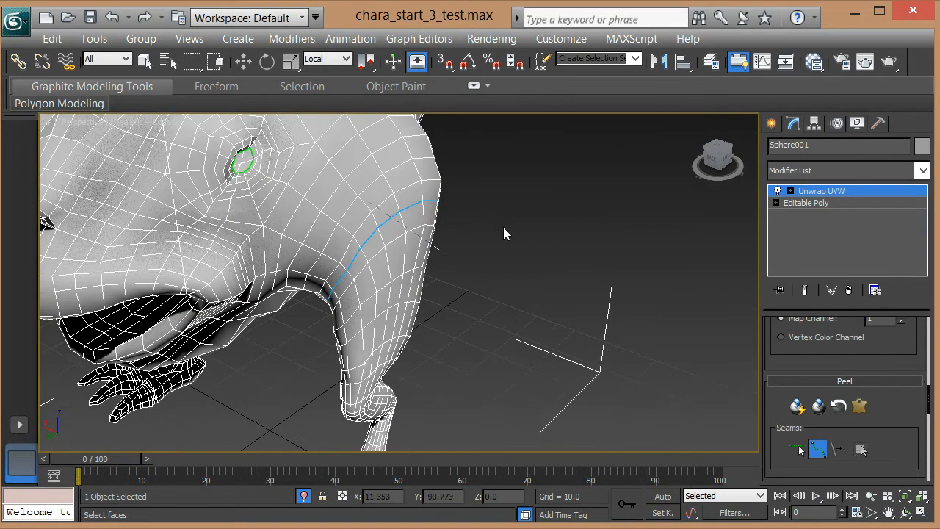
# Start a point-to-point seam at the creature's ankle, just above the foot
pyautogui.scroll(-1, 504, 227)
pyautogui.moveTo(533, 193); pyautogui.dragTo(548, 194, button='middle')
pyautogui.moveTo(592, 330); pyautogui.dragTo(589, 293, button='middle')
pyautogui.scroll(6, 540, 322)
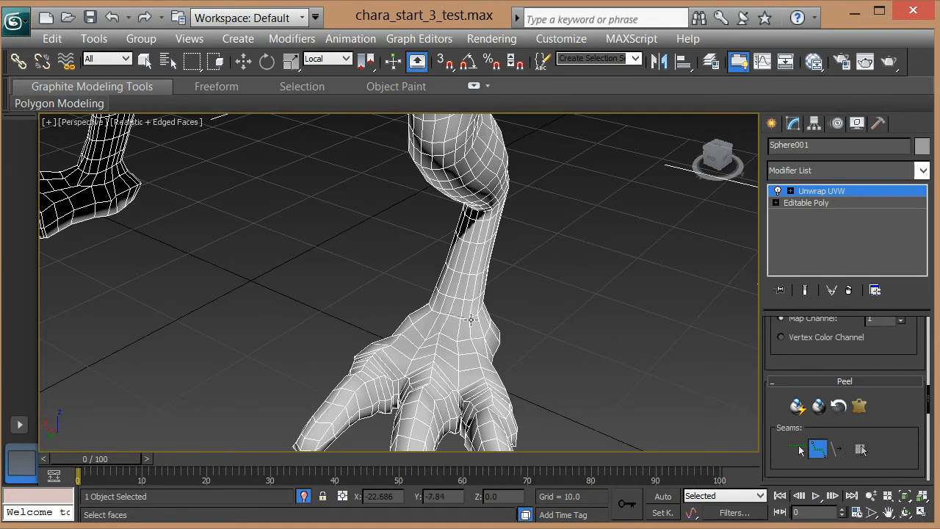
pyautogui.keyDown('alt'); pyautogui.moveTo(540, 307); pyautogui.dragTo(484, 249, button='middle'); pyautogui.keyUp('alt')
pyautogui.click(320, 294)
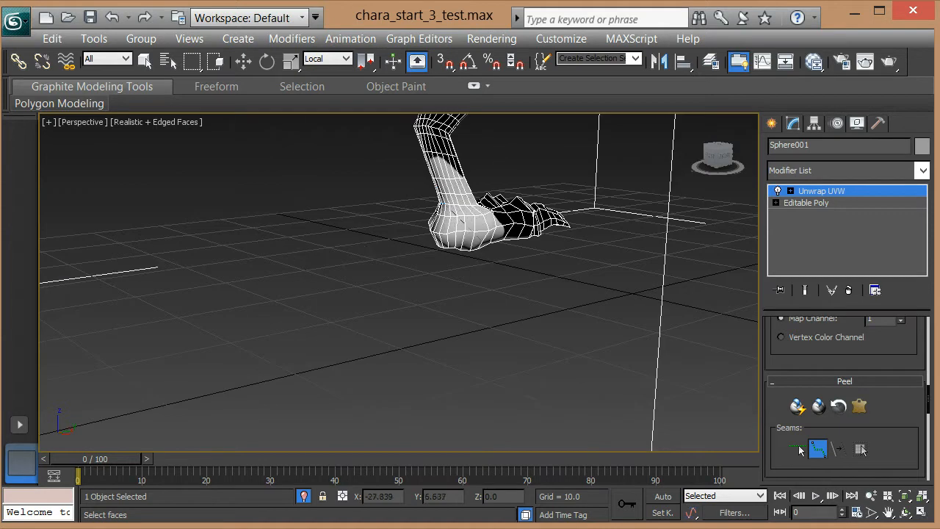
pyautogui.scroll(3, 484, 250)
pyautogui.moveTo(556, 204); pyautogui.dragTo(453, 414, button='middle')
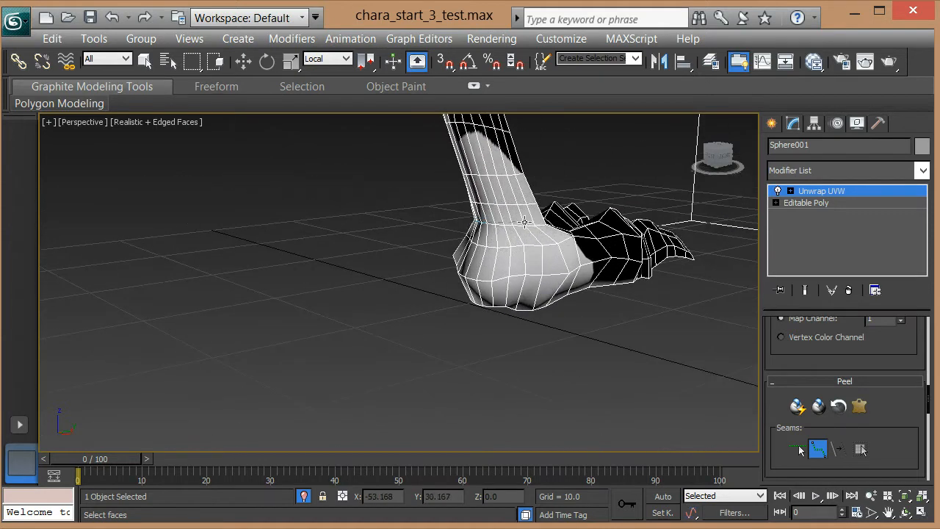
# Continue the ankle seam along the edge loop around the lower leg, just above the foot
pyautogui.keyDown('alt'); pyautogui.moveTo(525, 224); pyautogui.dragTo(483, 245, button='middle'); pyautogui.keyUp('alt')
pyautogui.moveTo(630, 120); pyautogui.dragTo(476, 239, button='middle')
pyautogui.scroll(4, 422, 375)
pyautogui.scroll(-10, 441, 235)
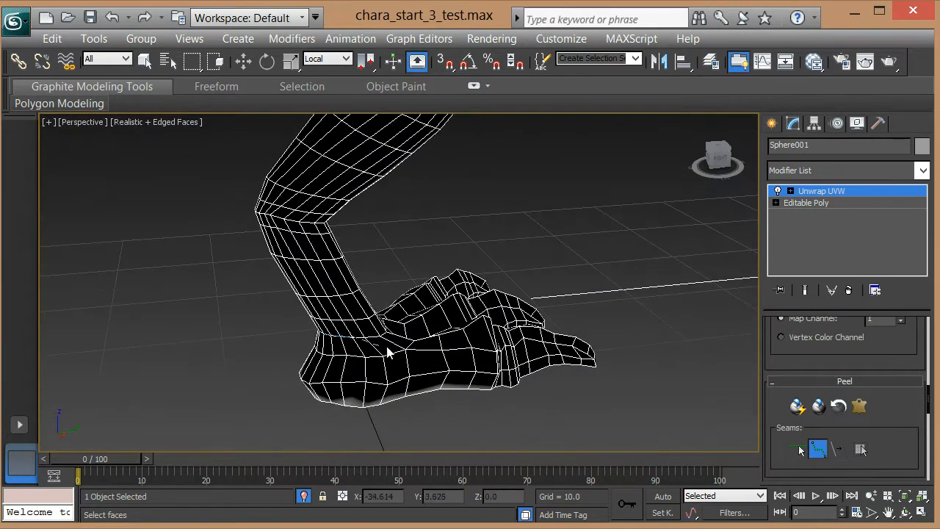
pyautogui.keyDown('alt'); pyautogui.moveTo(386, 332); pyautogui.dragTo(291, 321, button='middle'); pyautogui.keyUp('alt')
pyautogui.scroll(-5, 640, 301)
pyautogui.moveTo(615, 344); pyautogui.dragTo(497, 313, button='middle')
pyautogui.scroll(4, 497, 314)
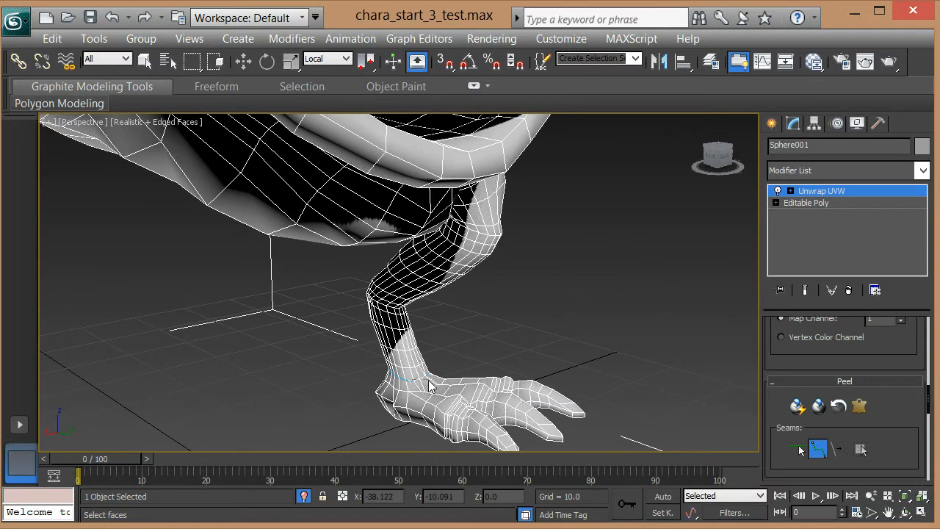
pyautogui.keyDown('alt'); pyautogui.moveTo(467, 339); pyautogui.dragTo(506, 266, button='middle'); pyautogui.keyUp('alt')
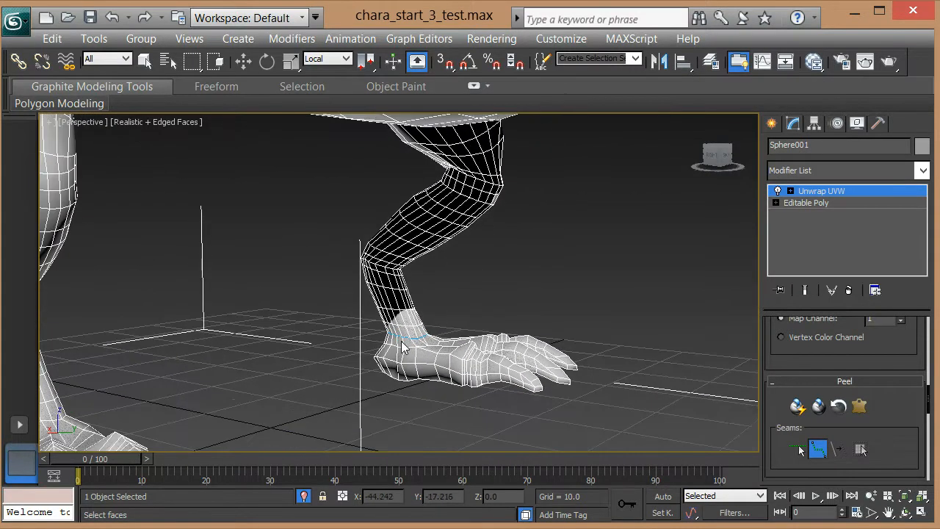
pyautogui.scroll(5, 471, 296)
pyautogui.scroll(-2, 537, 294)
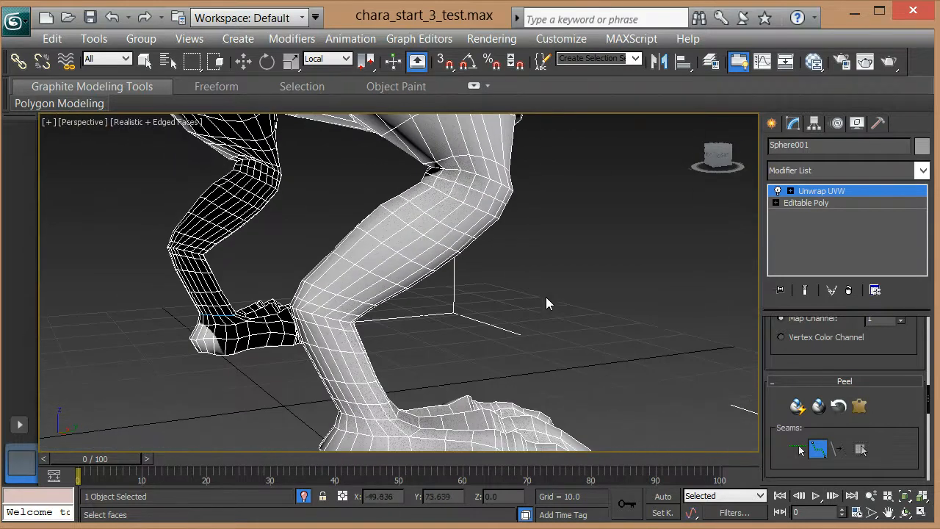
pyautogui.keyDown('alt'); pyautogui.moveTo(266, 228); pyautogui.dragTo(577, 225, button='middle'); pyautogui.keyUp('alt')
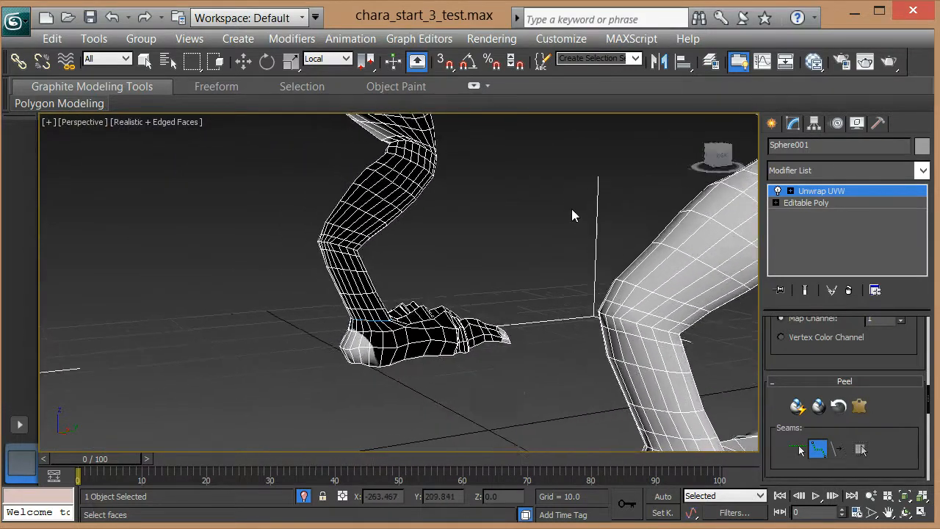
# Start a point-to-point seam at the inner thigh loop and carry it down the inside of the leg to the knee
pyautogui.scroll(8, 577, 224)
pyautogui.scroll(-8, 584, 292)
pyautogui.scroll(3, 516, 243)
pyautogui.scroll(2, 516, 243)
pyautogui.scroll(-1, 440, 200)
pyautogui.keyDown('alt'); pyautogui.moveTo(420, 320); pyautogui.dragTo(507, 303, button='middle'); pyautogui.keyUp('alt')
pyautogui.keyDown('alt'); pyautogui.moveTo(390, 222); pyautogui.dragTo(243, 54, button='middle'); pyautogui.keyUp('alt')
pyautogui.keyDown('alt'); pyautogui.moveTo(413, 331); pyautogui.dragTo(424, 352, button='middle'); pyautogui.keyUp('alt')
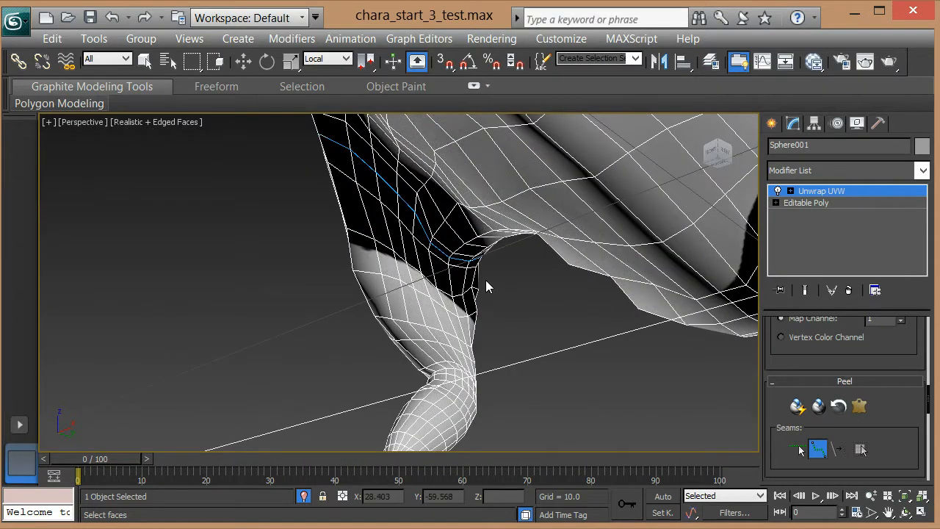
pyautogui.moveTo(436, 246)
pyautogui.keyDown('alt'); pyautogui.mouseDown(button='middle')
pyautogui.moveTo(480, 304)
pyautogui.moveTo(448, 254)
pyautogui.mouseUp(button='middle'); pyautogui.keyUp('alt')
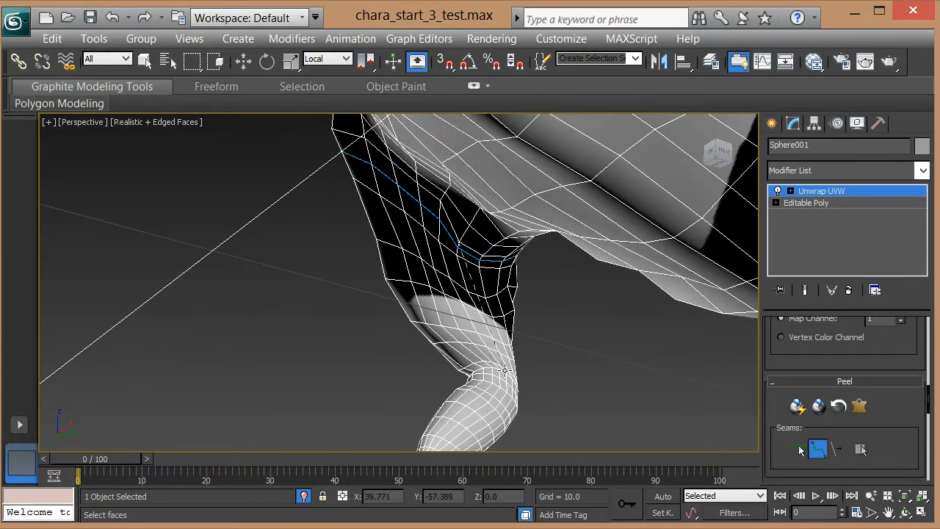
pyautogui.scroll(3, 504, 370)
pyautogui.scroll(-1, 504, 360)
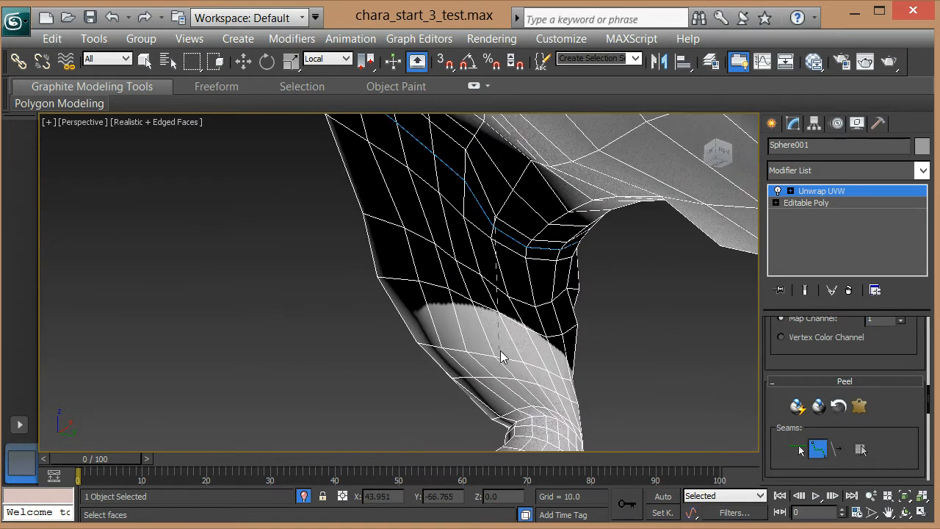
pyautogui.click(547, 370)
# Continue the lengthwise leg seam from the knee through the hock joint down to the ankle seam loop
pyautogui.moveTo(577, 434); pyautogui.dragTo(553, 292, button='middle')
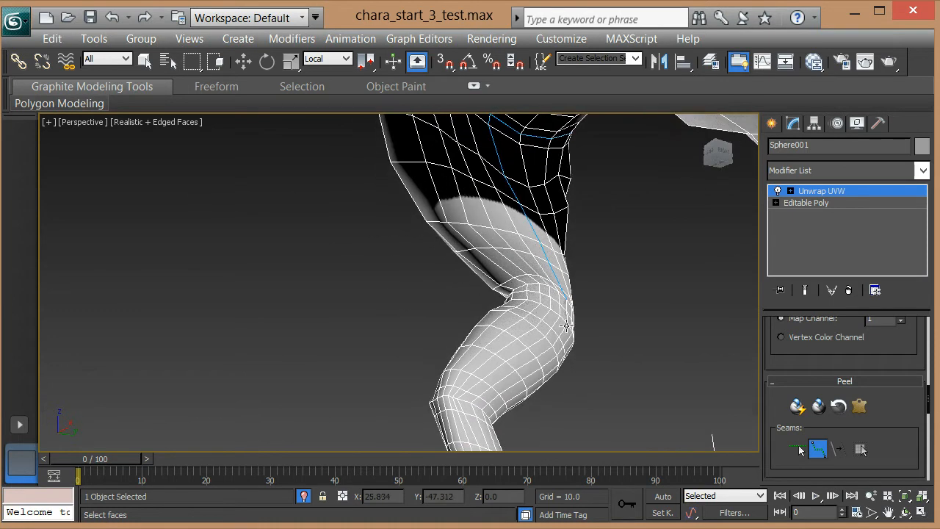
pyautogui.click(472, 402)
pyautogui.moveTo(473, 295); pyautogui.dragTo(472, 119, button='middle')
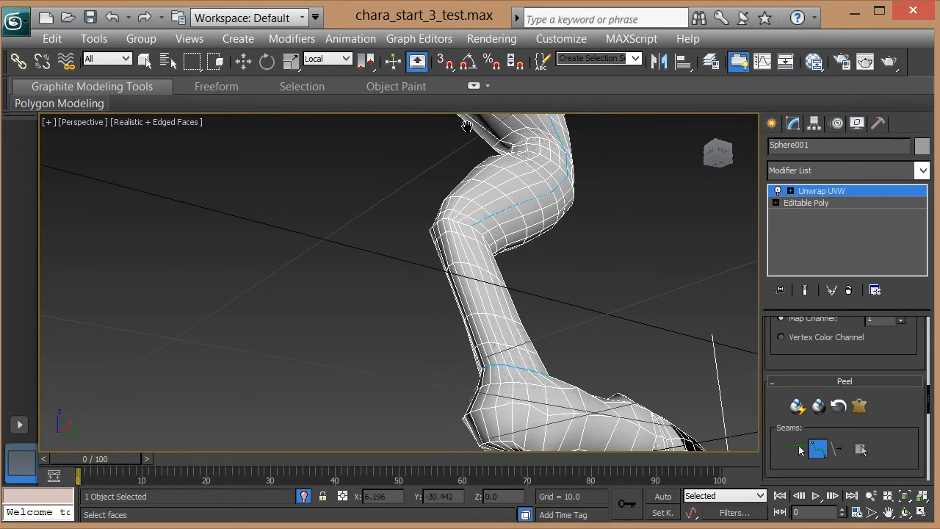
pyautogui.click(528, 370)
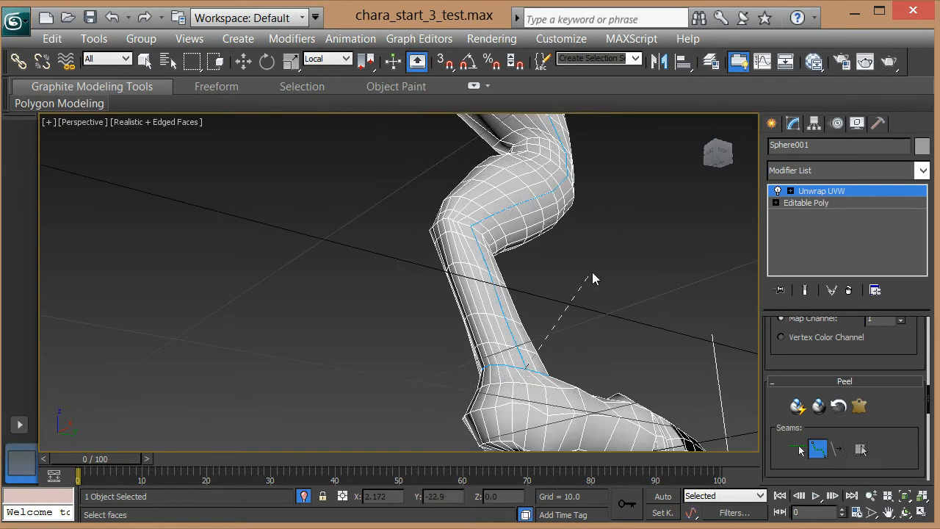
pyautogui.keyDown('alt'); pyautogui.moveTo(589, 263); pyautogui.dragTo(321, 268, button='middle'); pyautogui.keyUp('alt')
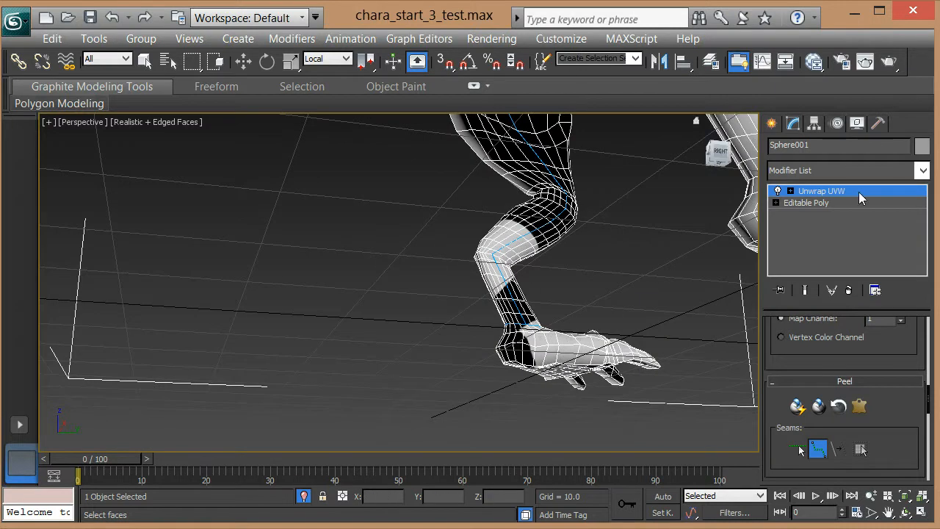
# Select a face on the lower leg and expand the face selection to the seams bounding the whole leg
pyautogui.click(790, 191)
pyautogui.click(812, 227)
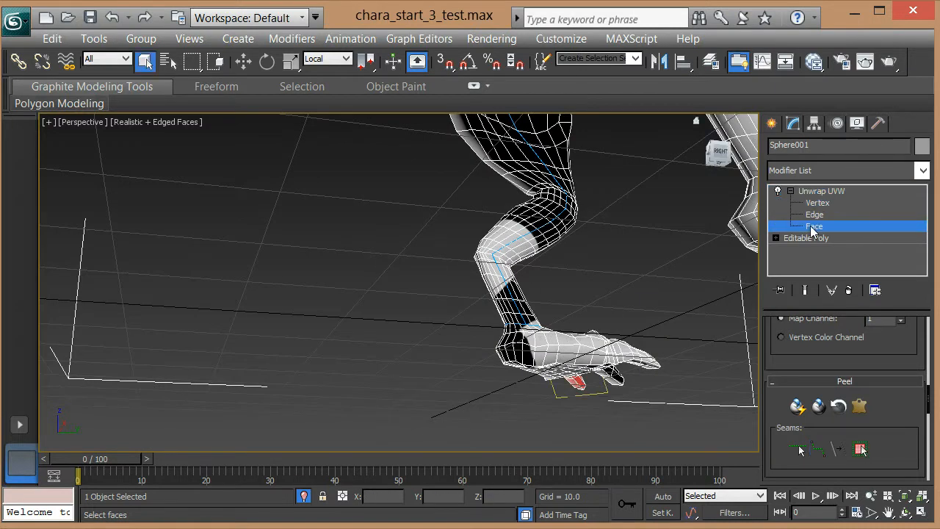
pyautogui.click(496, 266)
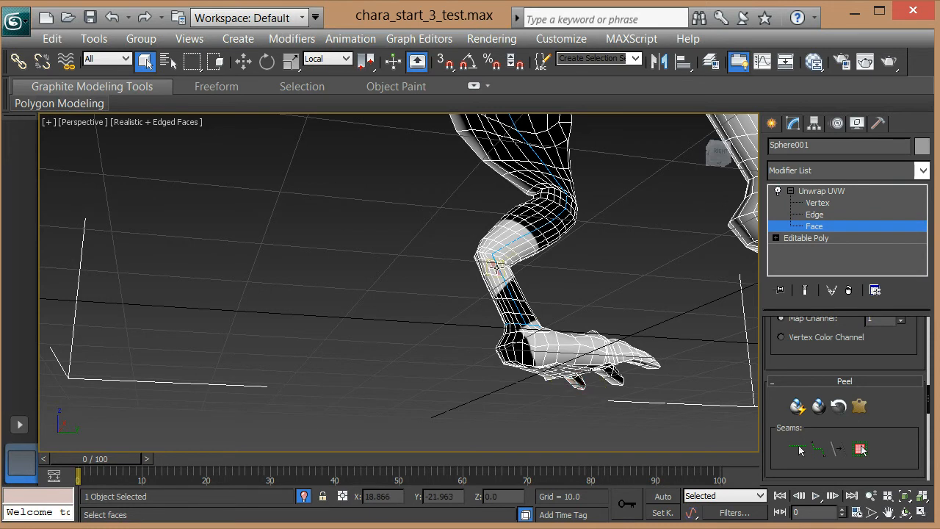
pyautogui.keyDown('alt'); pyautogui.moveTo(496, 266); pyautogui.dragTo(430, 341, button='middle'); pyautogui.keyUp('alt')
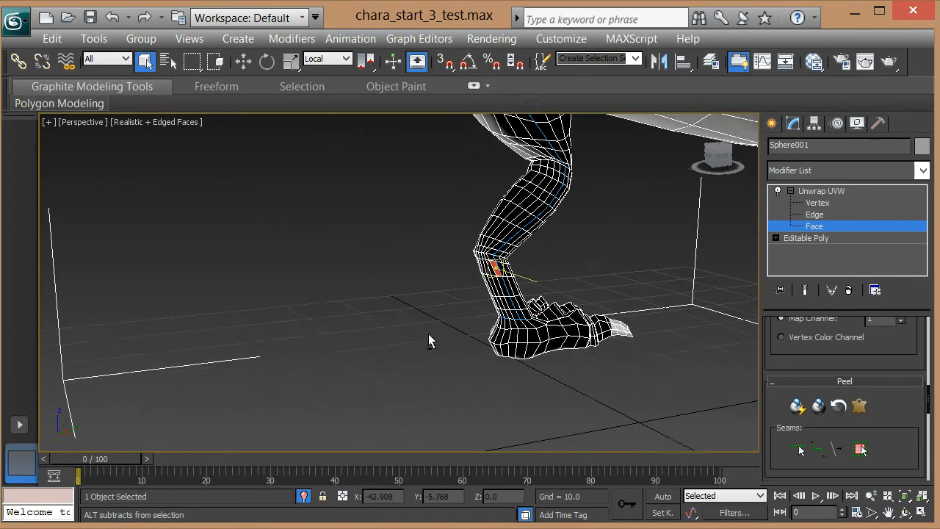
pyautogui.click(814, 451)
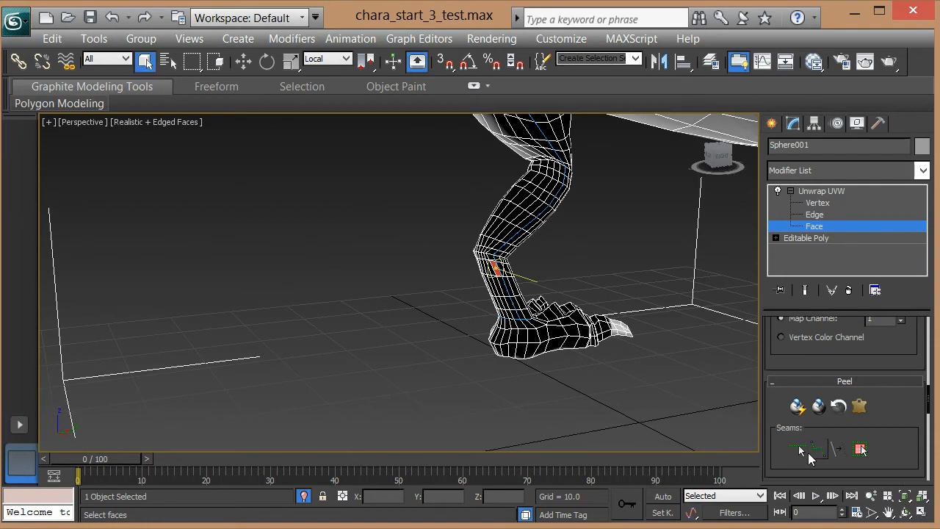
pyautogui.click(859, 449)
pyautogui.keyDown('alt'); pyautogui.moveTo(254, 199); pyautogui.dragTo(475, 345, button='middle'); pyautogui.keyUp('alt')
pyautogui.scroll(3, 475, 345)
pyautogui.scroll(-2, 549, 147)
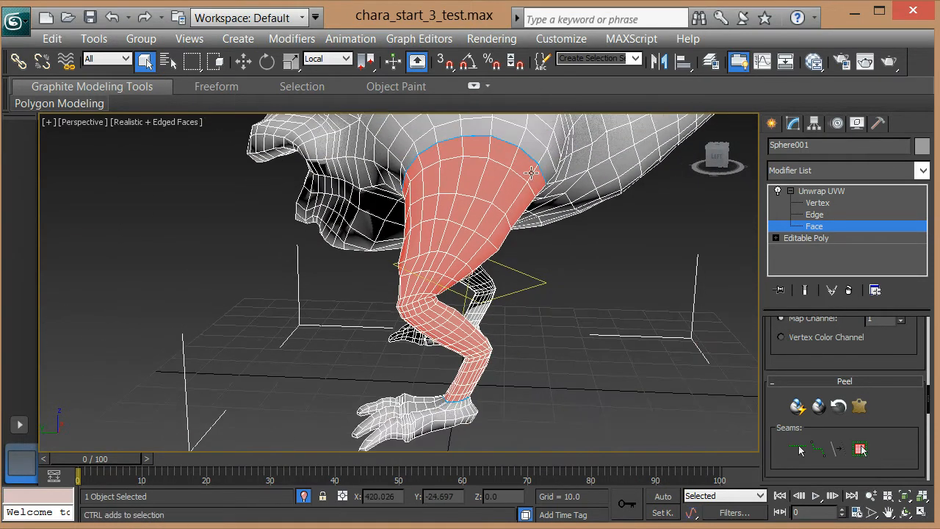
# Open a Pelt Map for the selected leg, arrange both UV windows side by side, and start the pelt simulation
pyautogui.click(859, 407)
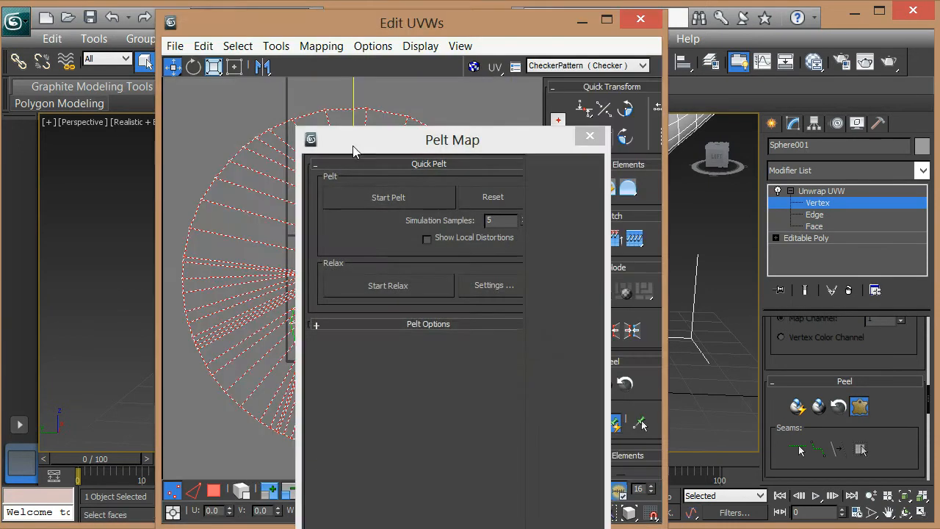
pyautogui.moveTo(445, 18); pyautogui.dragTo(331, 18)
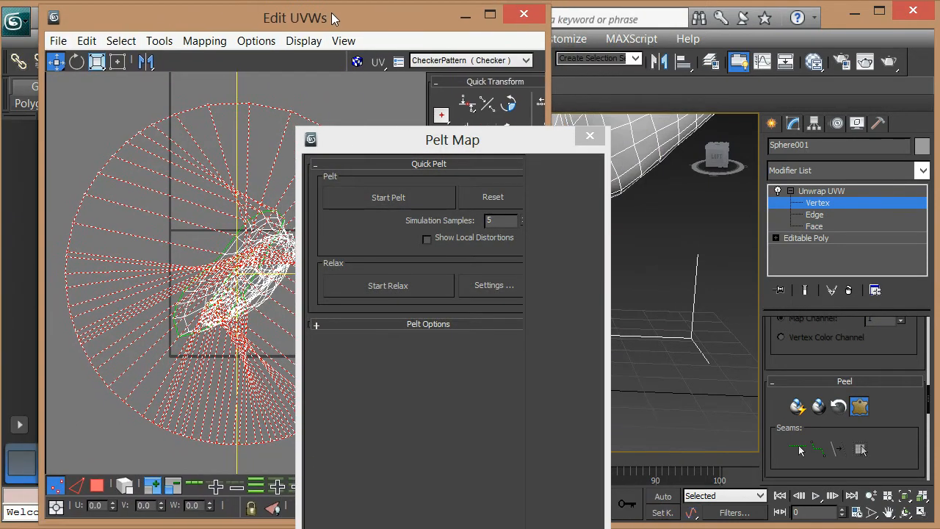
pyautogui.moveTo(404, 147); pyautogui.dragTo(693, 57)
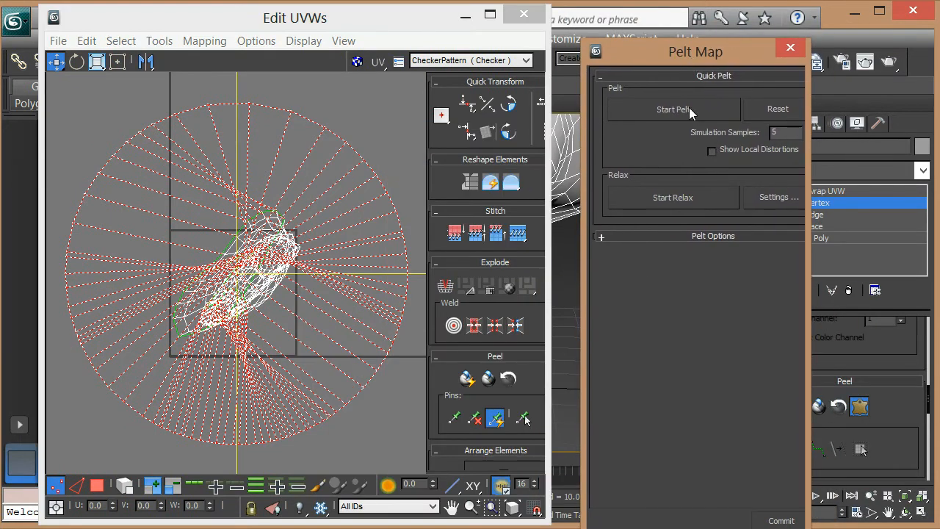
pyautogui.click(689, 108)
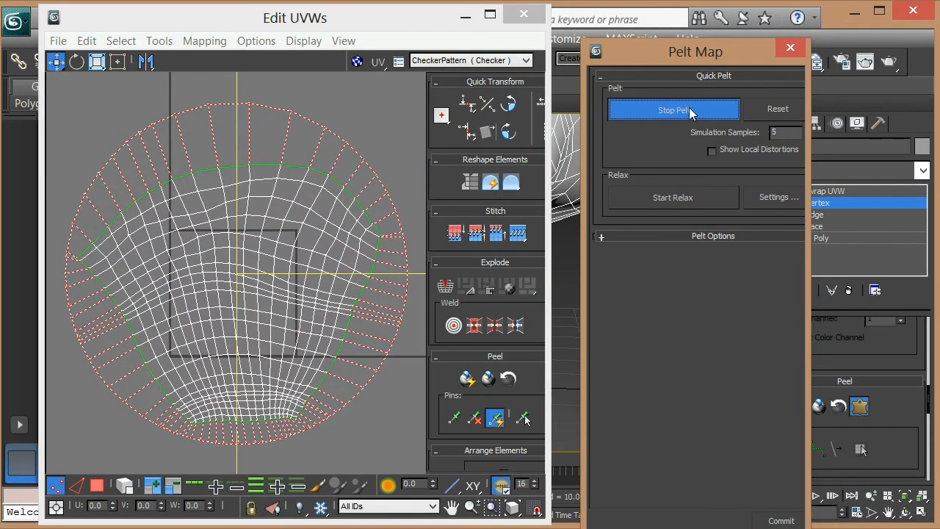
# Relax the stretched leg pelt and commit the Pelt Map result
pyautogui.click(710, 199)
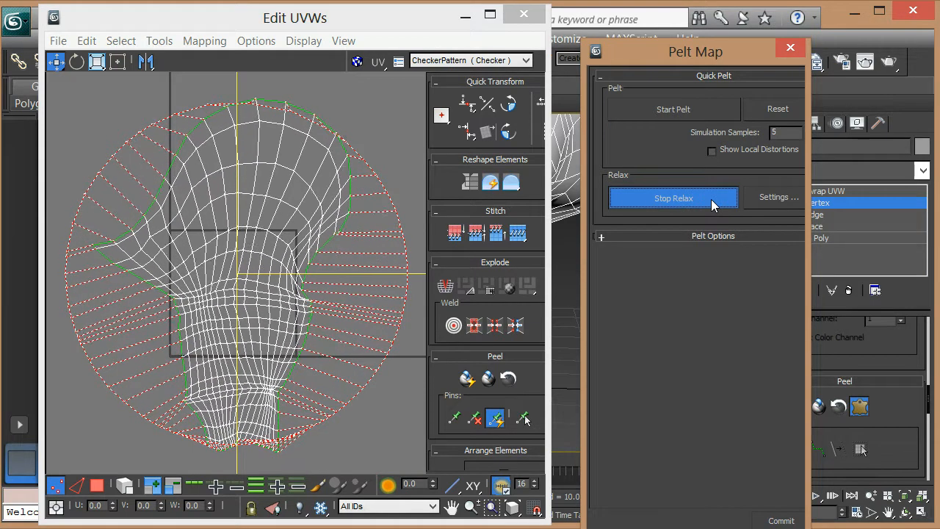
pyautogui.click(711, 199)
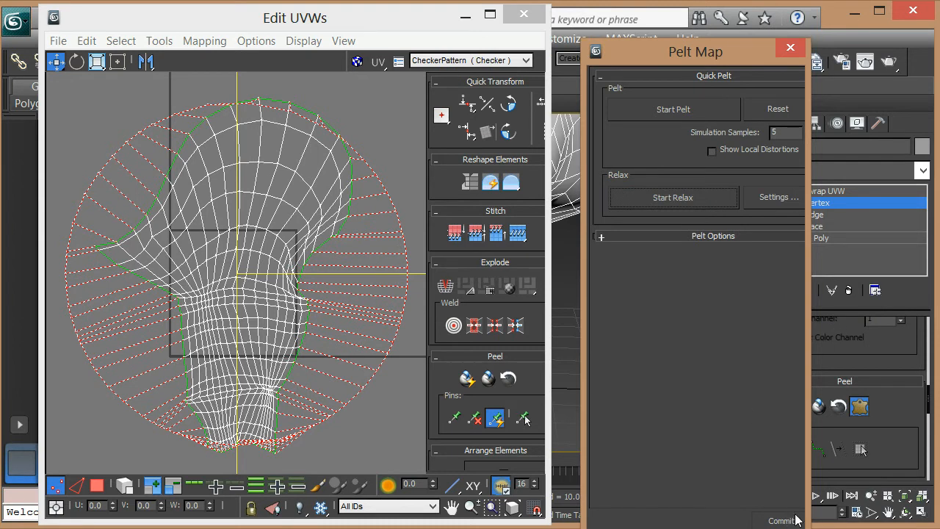
pyautogui.click(789, 521)
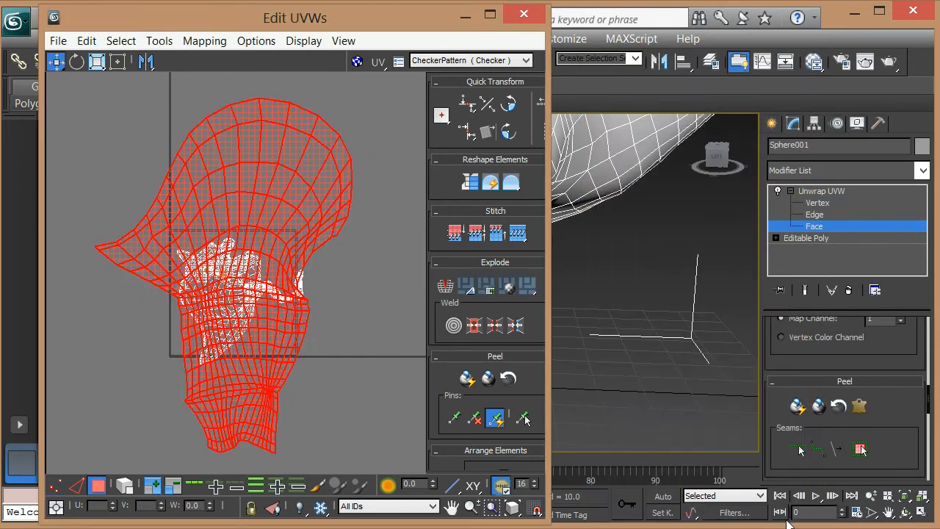
# Separate the overlapping UV shells, moving the body and small foot shells outside the UV square and the leg shell back over it
pyautogui.keyDown('ctrl'); pyautogui.keyDown('alt'); pyautogui.moveTo(308, 241); pyautogui.dragTo(300, 275, button='middle'); pyautogui.keyUp('alt'); pyautogui.keyUp('ctrl')
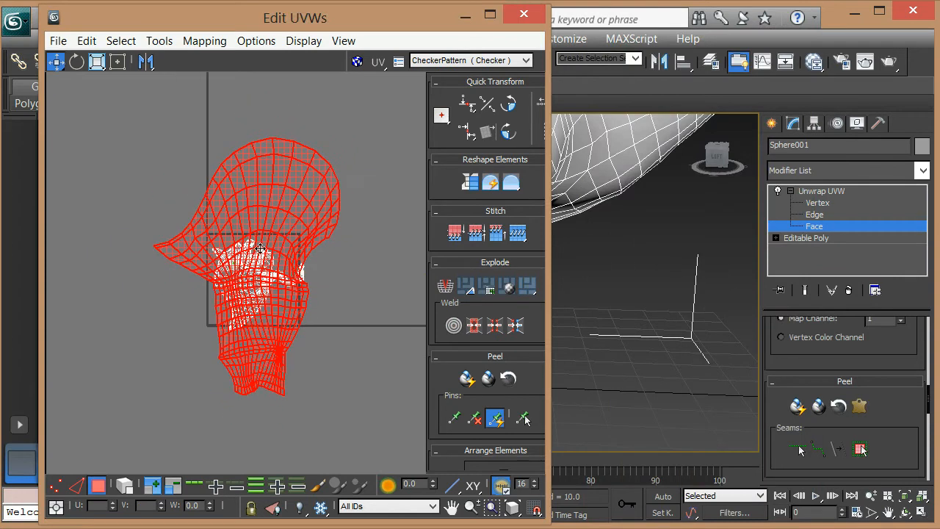
pyautogui.moveTo(253, 248); pyautogui.dragTo(360, 360)
pyautogui.click(241, 261)
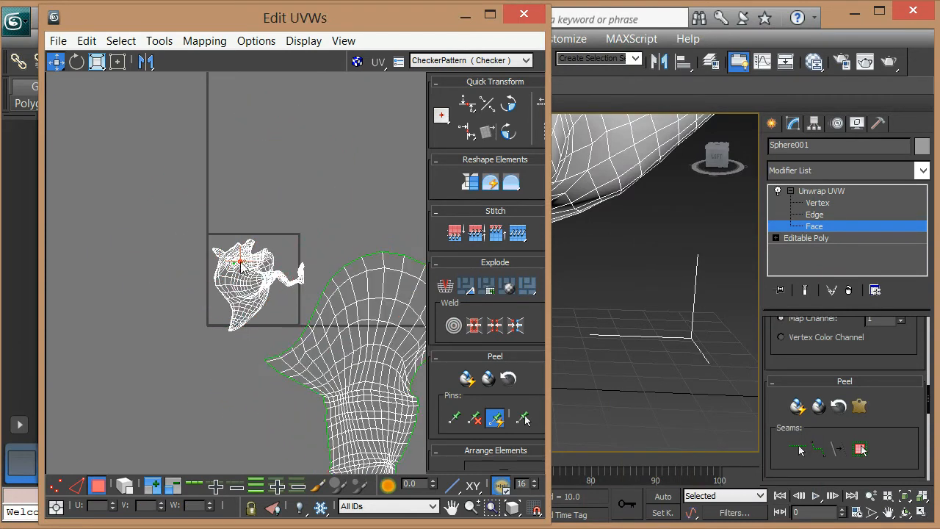
pyautogui.moveTo(252, 278); pyautogui.dragTo(130, 117)
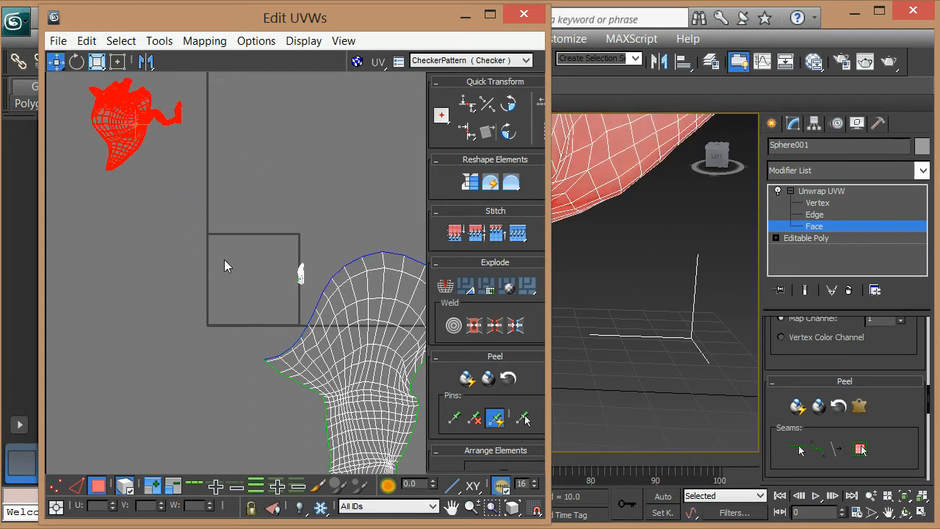
pyautogui.click(300, 276)
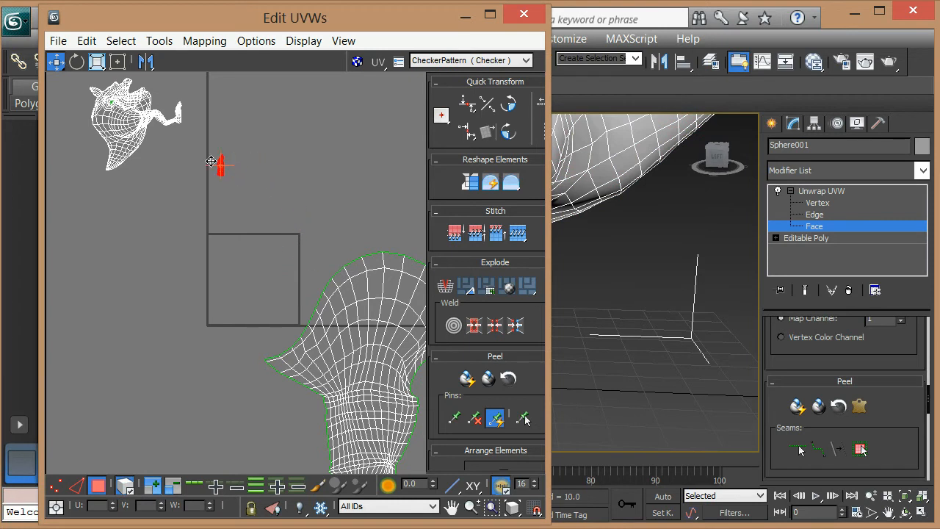
pyautogui.moveTo(318, 375); pyautogui.dragTo(219, 280)
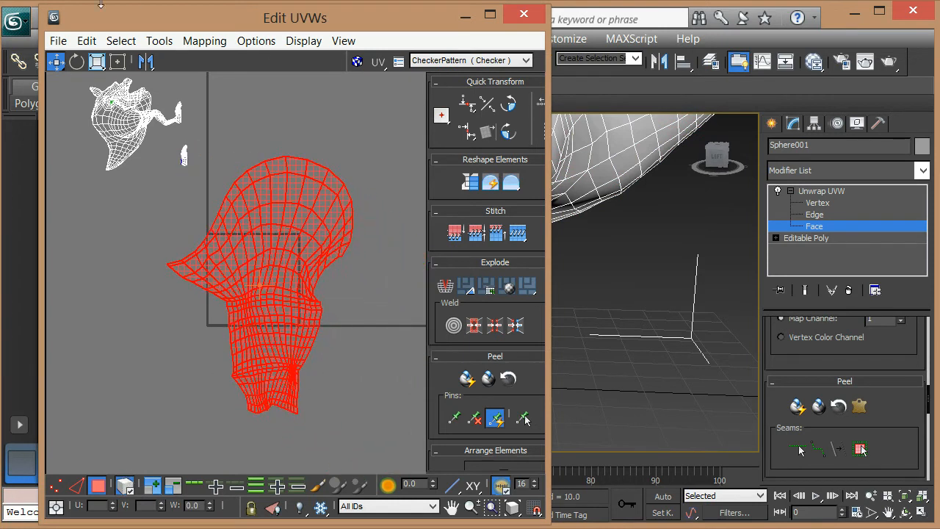
# Scale the leg shell down to roughly half size with the Freeform tool
pyautogui.scroll(1, 257, 441)
pyautogui.moveTo(247, 251); pyautogui.dragTo(210, 301, button='middle')
pyautogui.scroll(1, 140, 118)
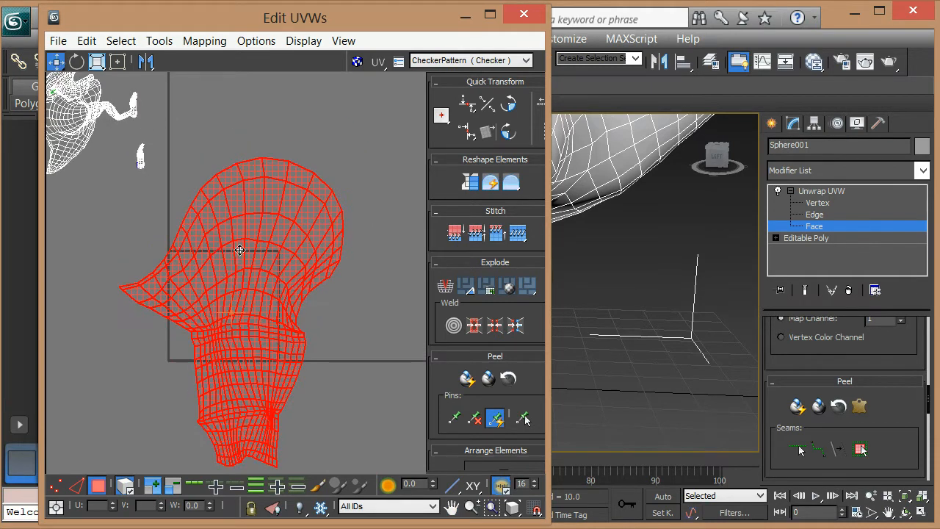
pyautogui.scroll(-1, 236, 254)
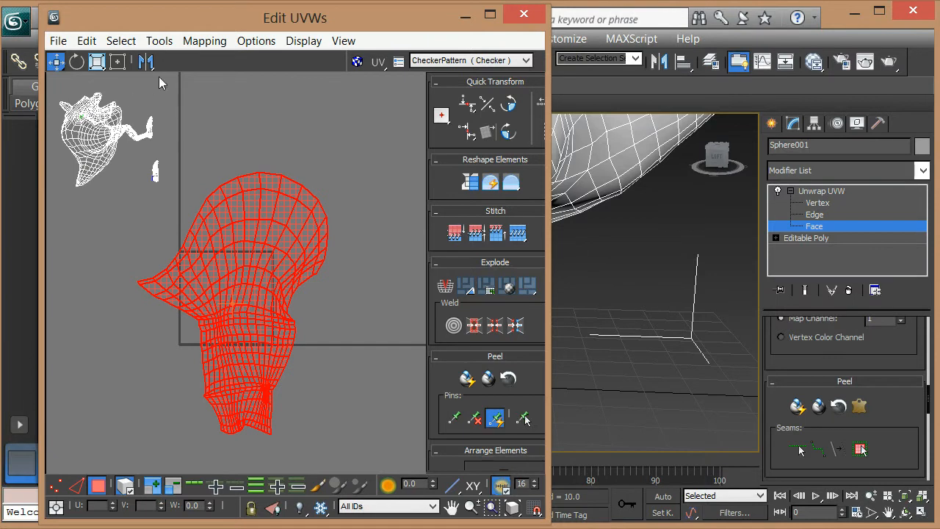
pyautogui.click(117, 61)
pyautogui.moveTo(326, 430); pyautogui.dragTo(201, 232)
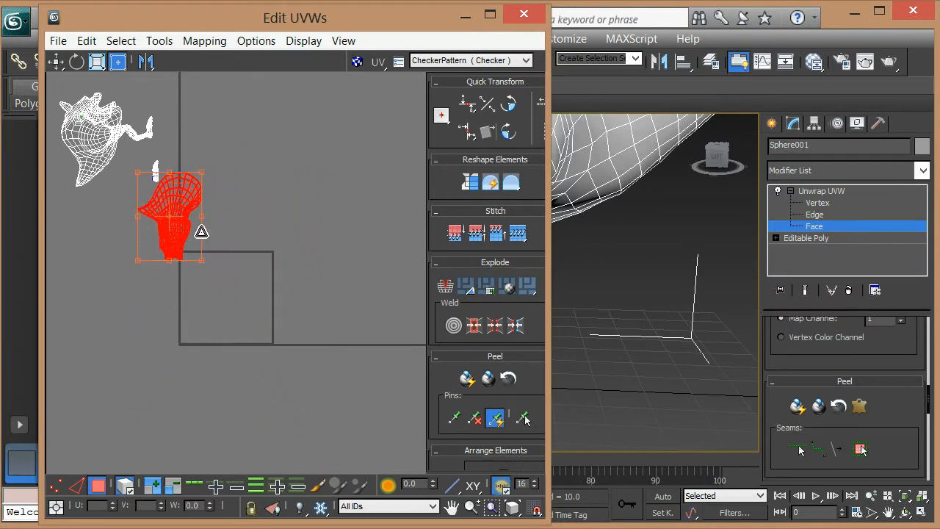
# Resize the leg shell with Freeform and place it inside the UV square's upper-left corner
pyautogui.scroll(5, 266, 361)
pyautogui.moveTo(233, 185); pyautogui.dragTo(318, 422, button='middle')
pyautogui.scroll(2, 272, 349)
pyautogui.moveTo(133, 150); pyautogui.dragTo(111, 182, button='middle')
pyautogui.moveTo(112, 143); pyautogui.dragTo(249, 348)
pyautogui.scroll(-2, 248, 348)
pyautogui.keyDown('ctrl'); pyautogui.moveTo(287, 387); pyautogui.dragTo(210, 271); pyautogui.keyUp('ctrl')
pyautogui.moveTo(169, 209); pyautogui.dragTo(187, 265)
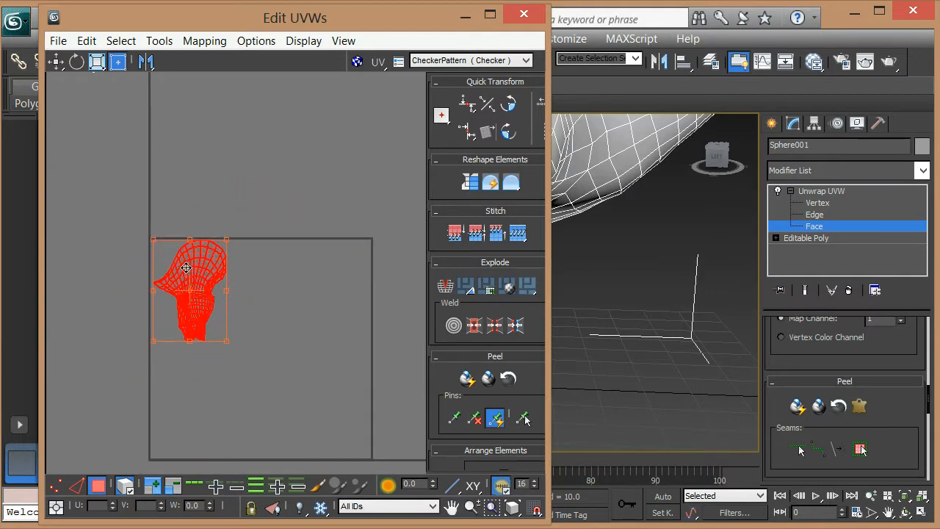
# Deselect the leg shell and check the UV layout with Select Overlapped Faces
pyautogui.scroll(5, 269, 256)
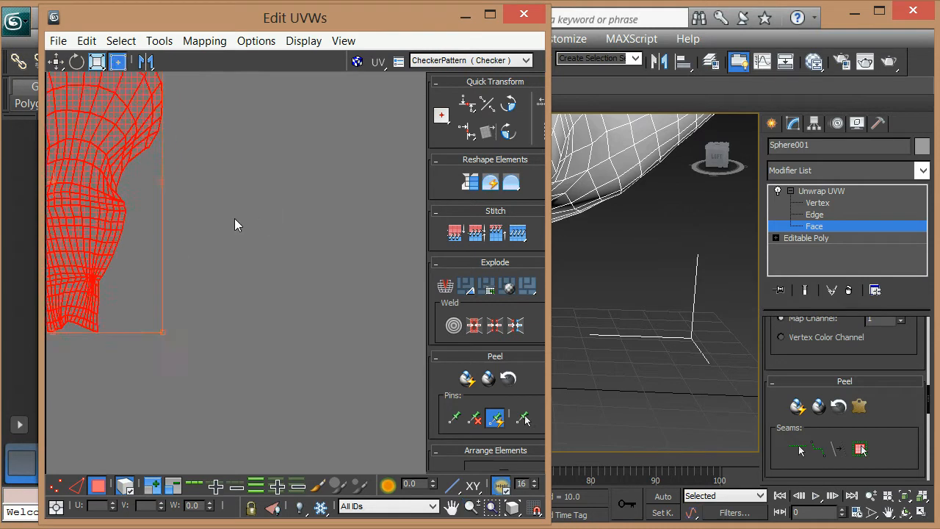
pyautogui.moveTo(269, 249); pyautogui.dragTo(338, 262, button='middle')
pyautogui.click(326, 281)
pyautogui.keyDown('ctrl'); pyautogui.keyDown('alt'); pyautogui.moveTo(271, 192); pyautogui.dragTo(247, 166, button='middle'); pyautogui.keyUp('alt'); pyautogui.keyUp('ctrl')
pyautogui.moveTo(229, 272); pyautogui.dragTo(299, 333, button='middle')
pyautogui.keyDown('ctrl'); pyautogui.keyDown('alt'); pyautogui.moveTo(254, 316); pyautogui.dragTo(232, 413, button='middle'); pyautogui.keyUp('alt'); pyautogui.keyUp('ctrl')
pyautogui.click(134, 44)
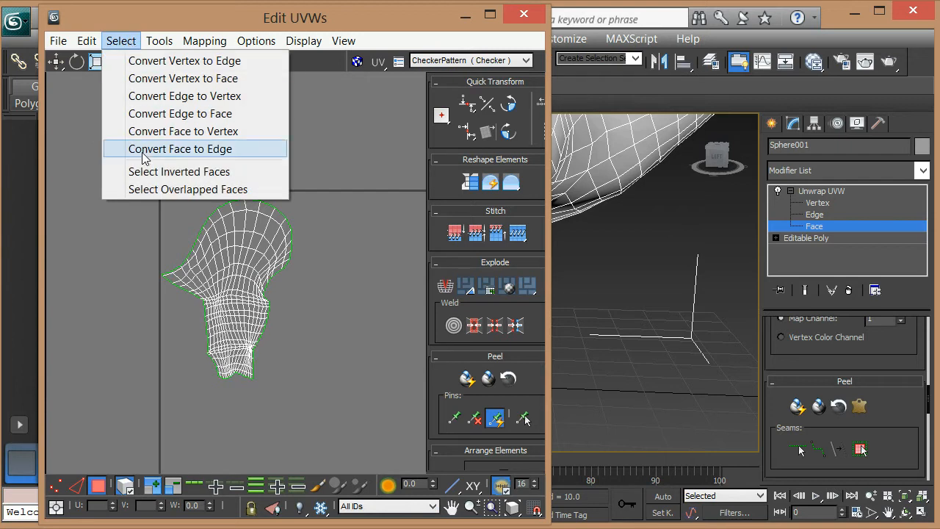
pyautogui.click(182, 194)
# Reselect the leg shell and run Select Overlapped Faces on it again
pyautogui.keyDown('ctrl'); pyautogui.keyDown('alt'); pyautogui.moveTo(234, 263); pyautogui.dragTo(250, 292, button='middle'); pyautogui.keyUp('alt'); pyautogui.keyUp('ctrl')
pyautogui.click(242, 323)
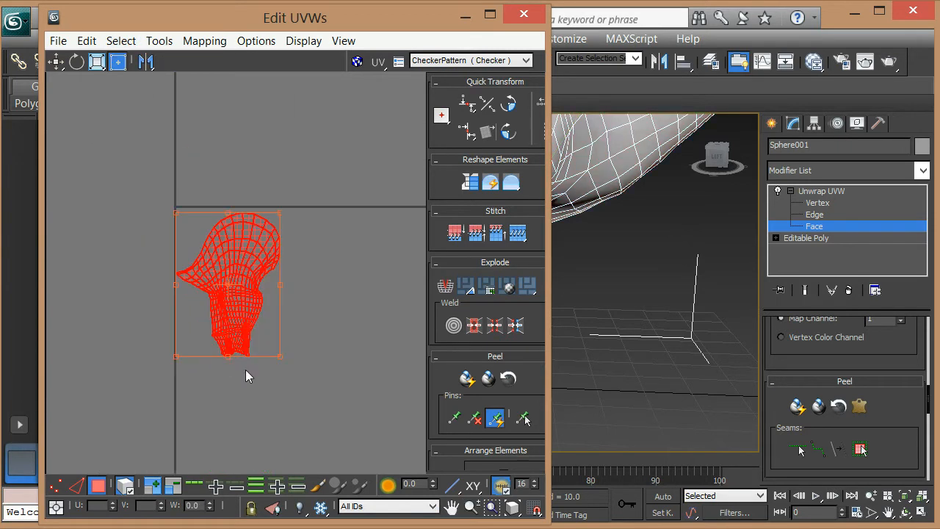
pyautogui.scroll(3, 307, 319)
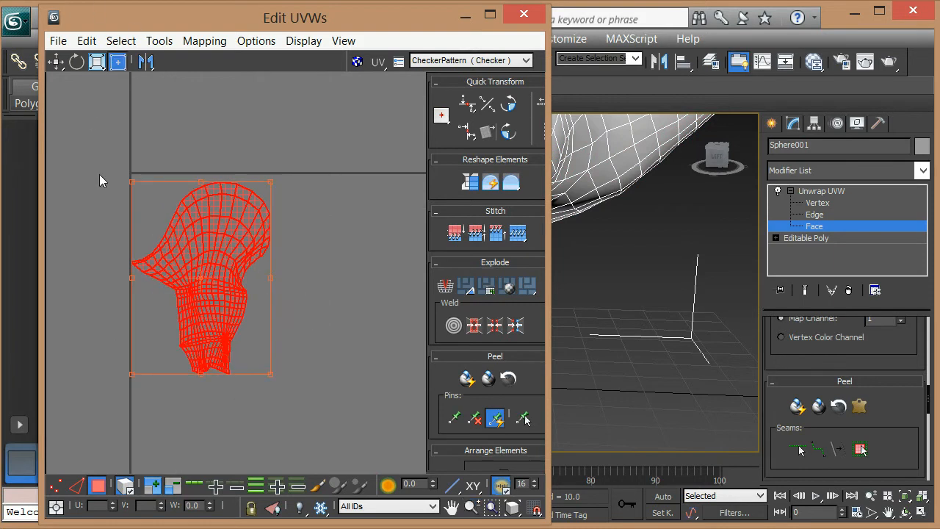
pyautogui.click(120, 40)
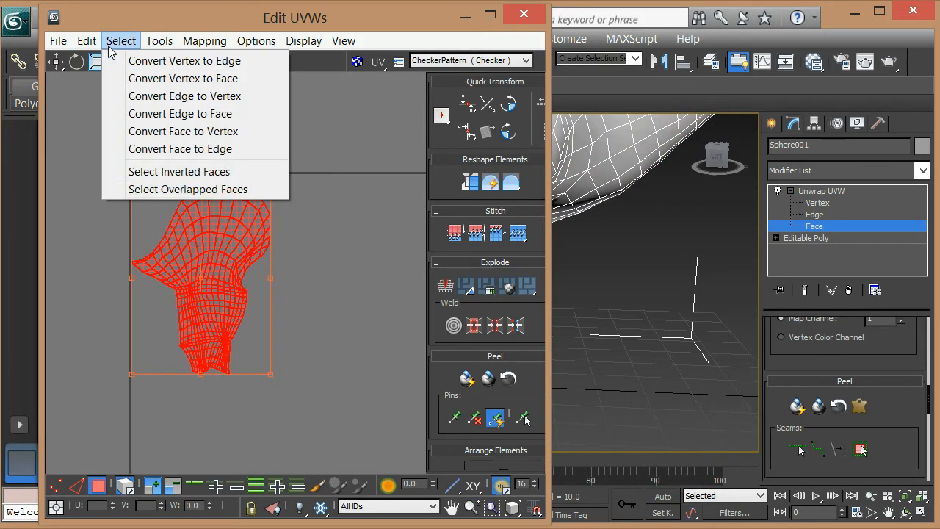
pyautogui.click(180, 193)
pyautogui.keyDown('ctrl'); pyautogui.keyDown('alt'); pyautogui.moveTo(256, 321); pyautogui.dragTo(240, 272, button='middle'); pyautogui.keyUp('alt'); pyautogui.keyUp('ctrl')
# Move the Edit UVWs window aside, open the Slate Material Editor, and enlarge it around an empty area of the node view
pyautogui.moveTo(358, 28); pyautogui.dragTo(0, 449)
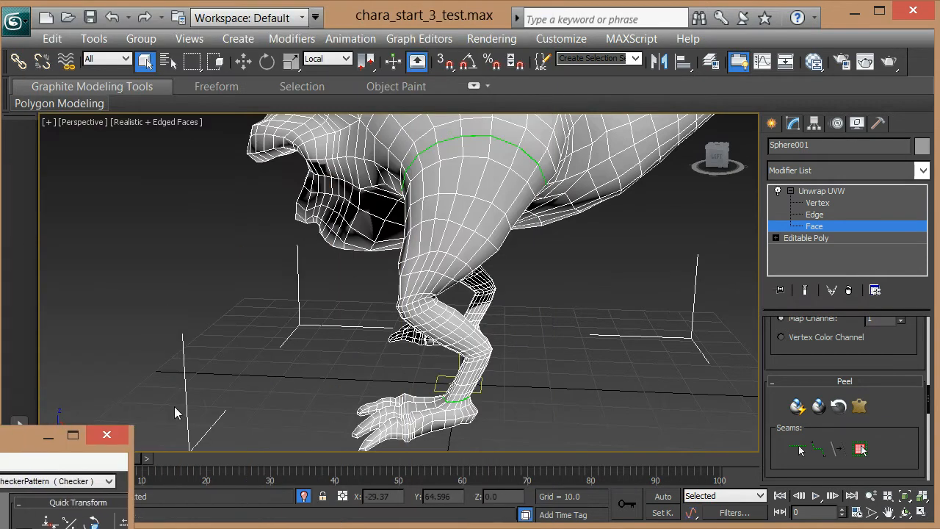
pyautogui.press('m')
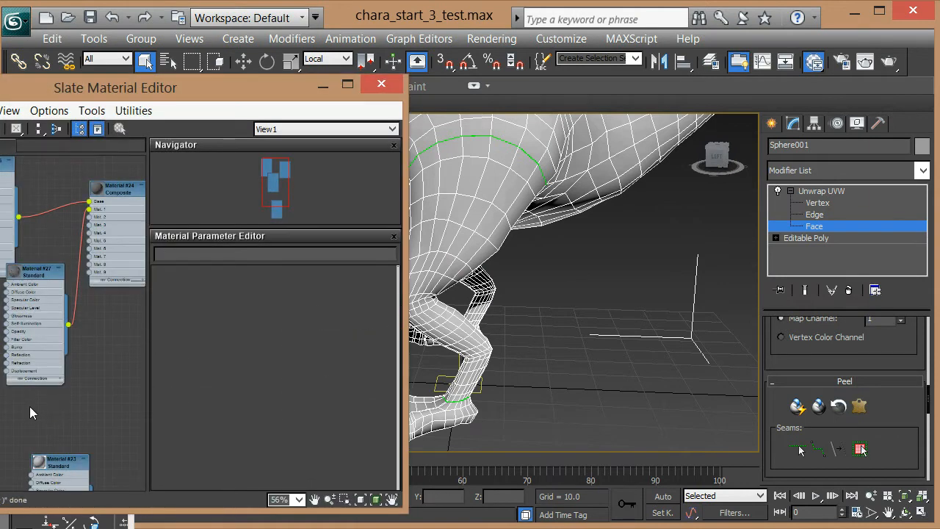
pyautogui.hotkey('alt', 'z')
pyautogui.moveTo(27, 414); pyautogui.dragTo(119, 374)
pyautogui.moveTo(143, 301); pyautogui.dragTo(161, 118)
pyautogui.moveTo(224, 85); pyautogui.dragTo(808, 15)
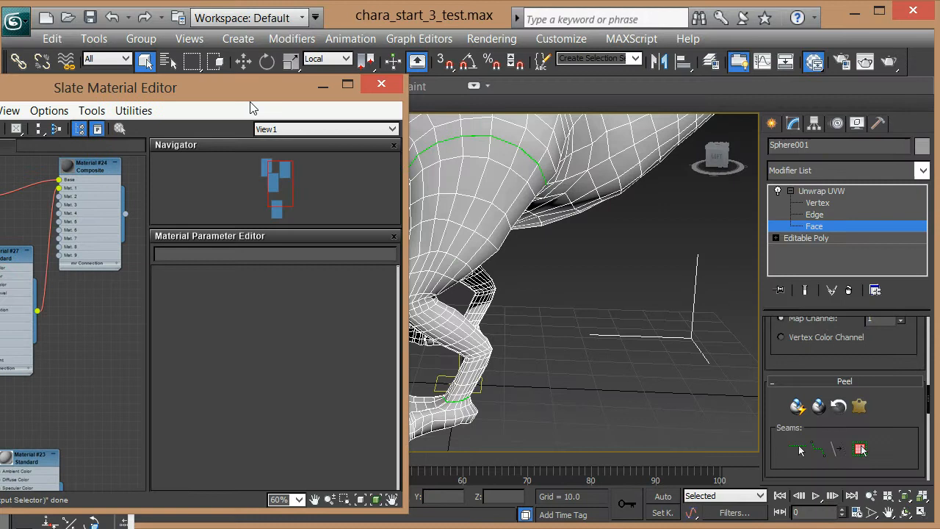
pyautogui.moveTo(256, 82); pyautogui.dragTo(545, 30)
pyautogui.moveTo(673, 455); pyautogui.dragTo(939, 528)
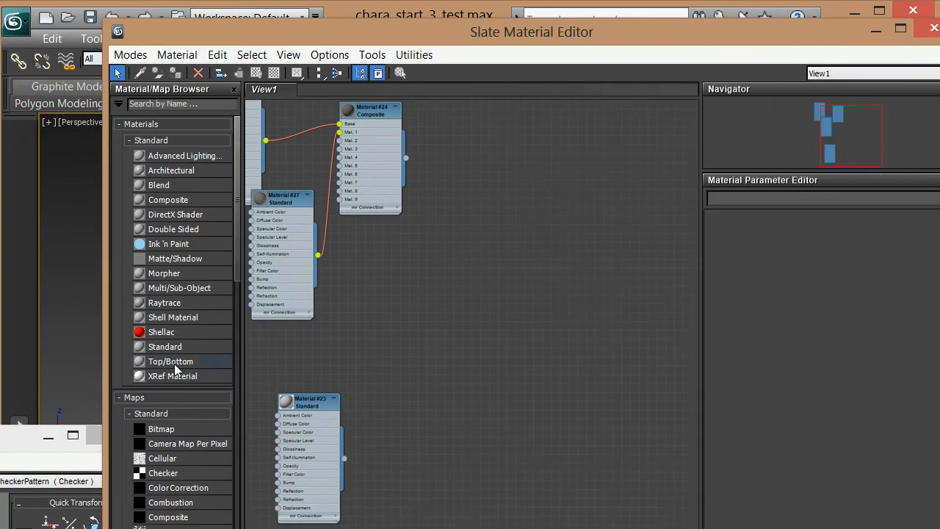
# Add a new Standard material and a Checker map to the node view
pyautogui.moveTo(170, 348); pyautogui.dragTo(566, 338)
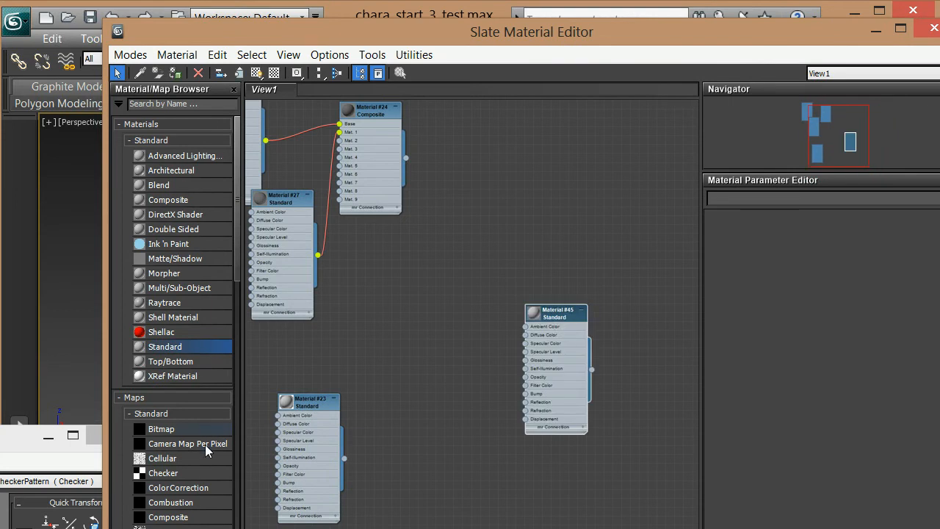
pyautogui.moveTo(184, 474); pyautogui.dragTo(255, 437)
pyautogui.moveTo(400, 288); pyautogui.dragTo(391, 292)
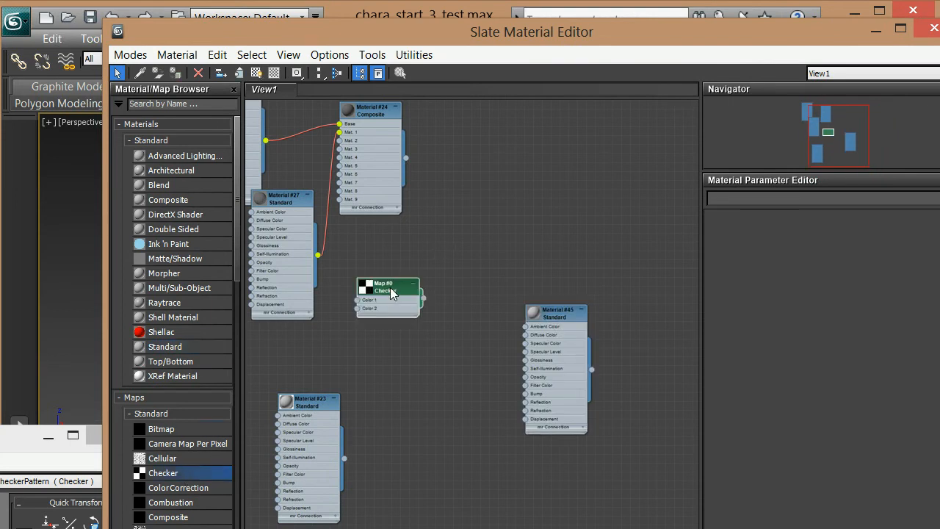
# Set the Checker map's U and V tiling to 15
pyautogui.scroll(4, 401, 304)
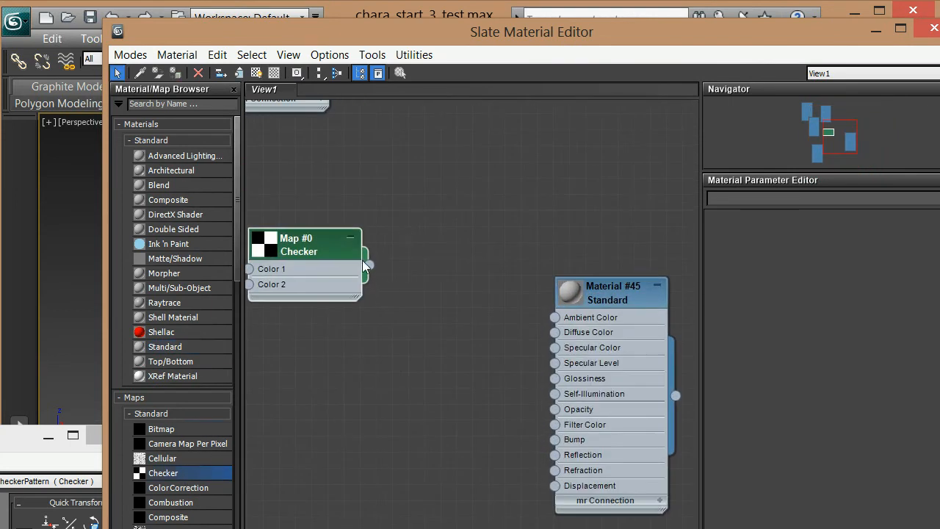
pyautogui.doubleClick(328, 257)
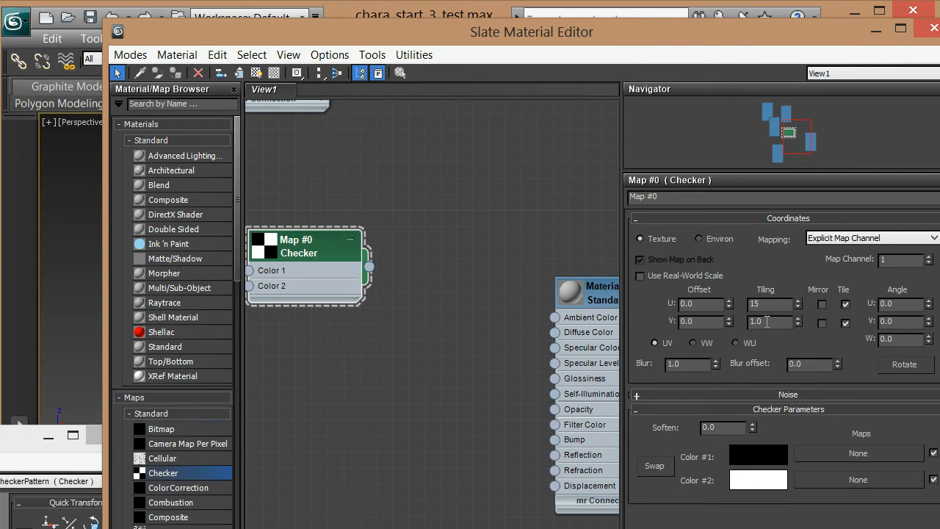
pyautogui.write('15')
pyautogui.click(766, 322)
pyautogui.write('15')
pyautogui.press('Return')
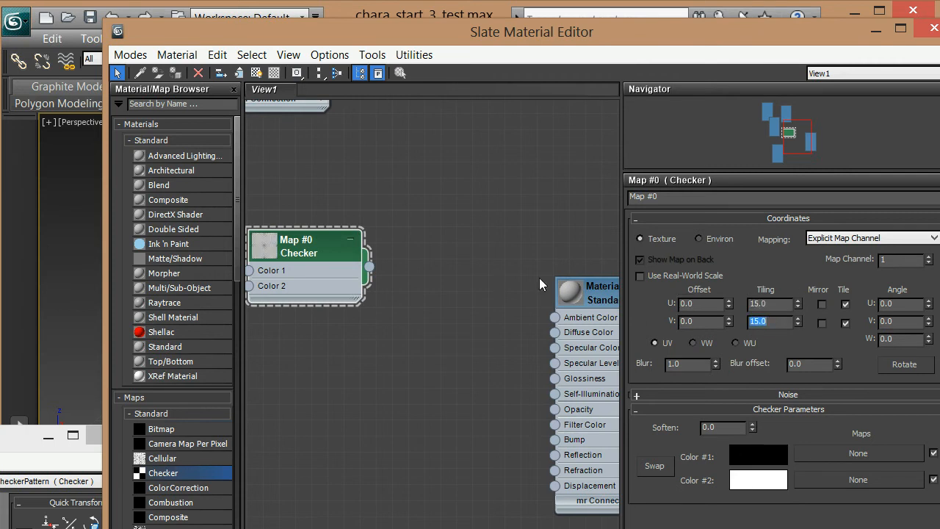
# Connect the Checker map to the new Standard material's Diffuse Color and assign that material to the creature
pyautogui.moveTo(329, 270); pyautogui.dragTo(382, 335)
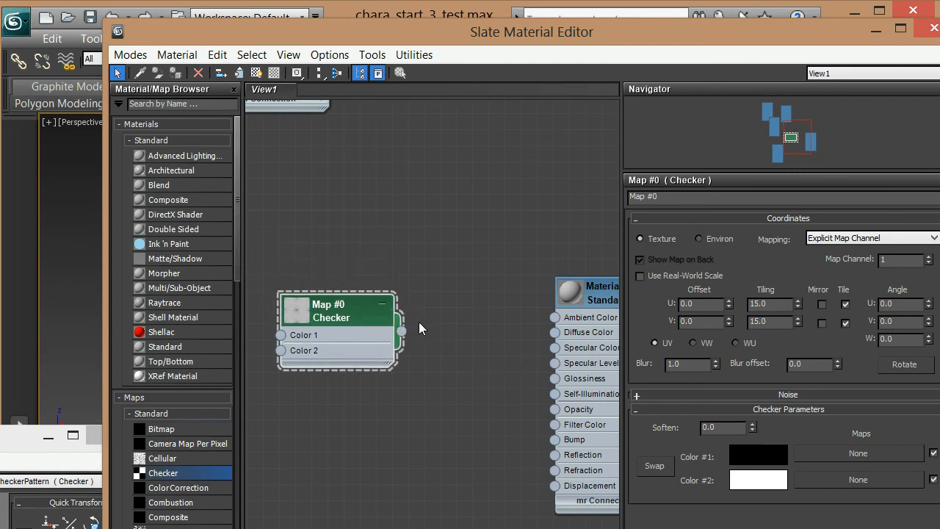
pyautogui.moveTo(505, 342); pyautogui.dragTo(555, 332)
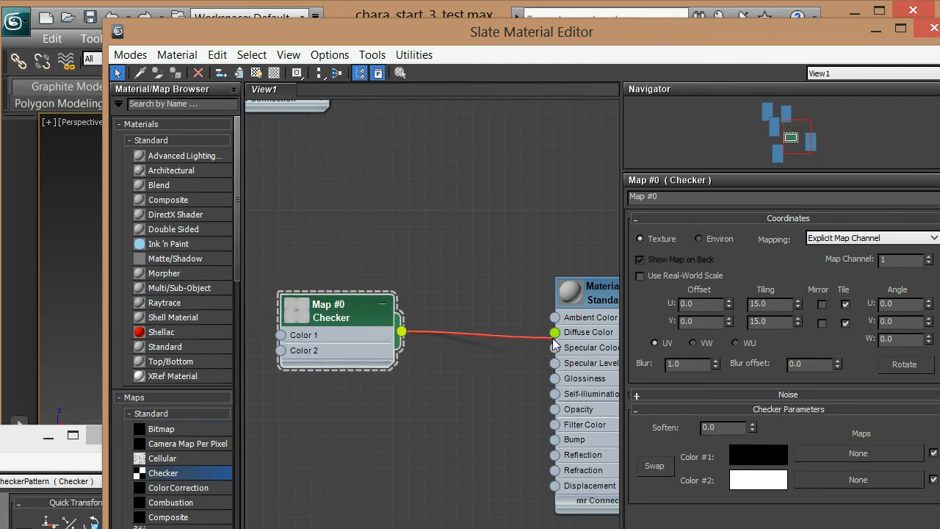
pyautogui.moveTo(583, 294); pyautogui.dragTo(533, 298)
pyautogui.rightClick(533, 298)
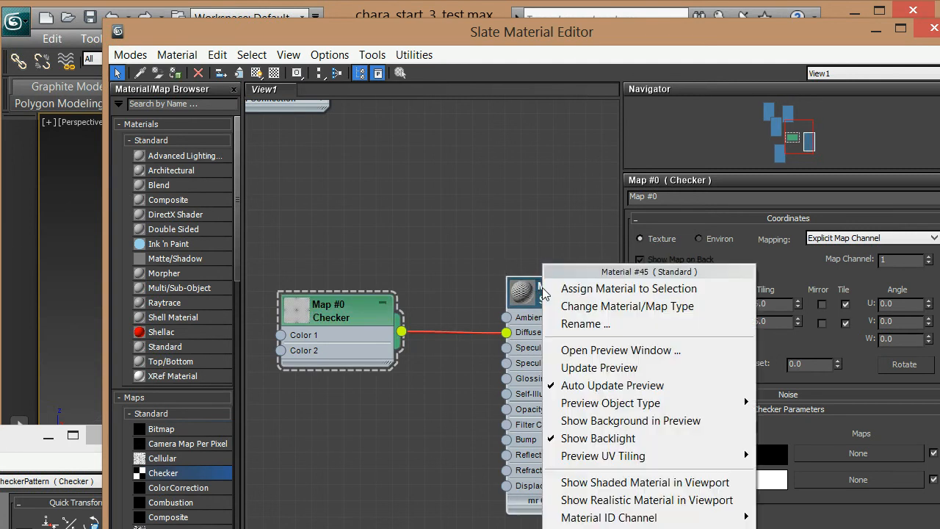
pyautogui.click(586, 287)
# Show the checker material shaded in the viewport and inspect the pattern for distortion on the creature's leg and body
pyautogui.moveTo(805, 43); pyautogui.dragTo(741, 124)
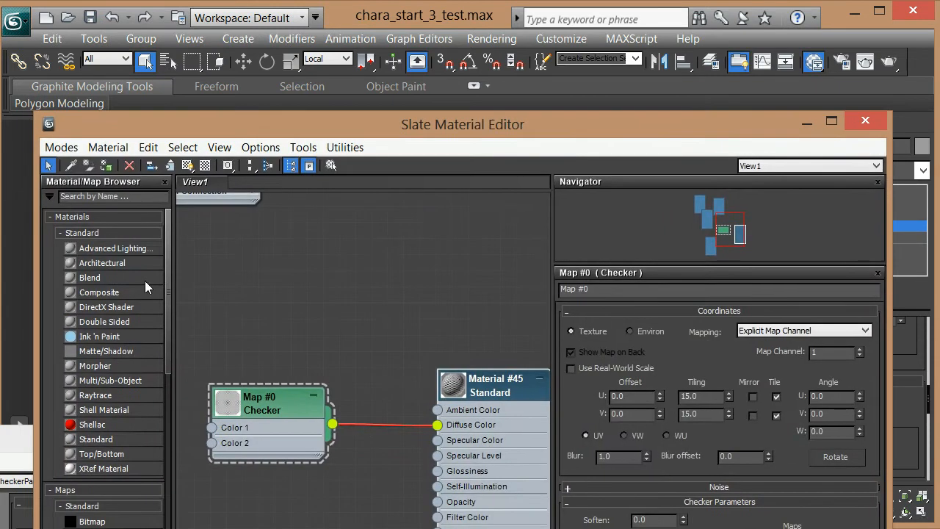
pyautogui.click(187, 167)
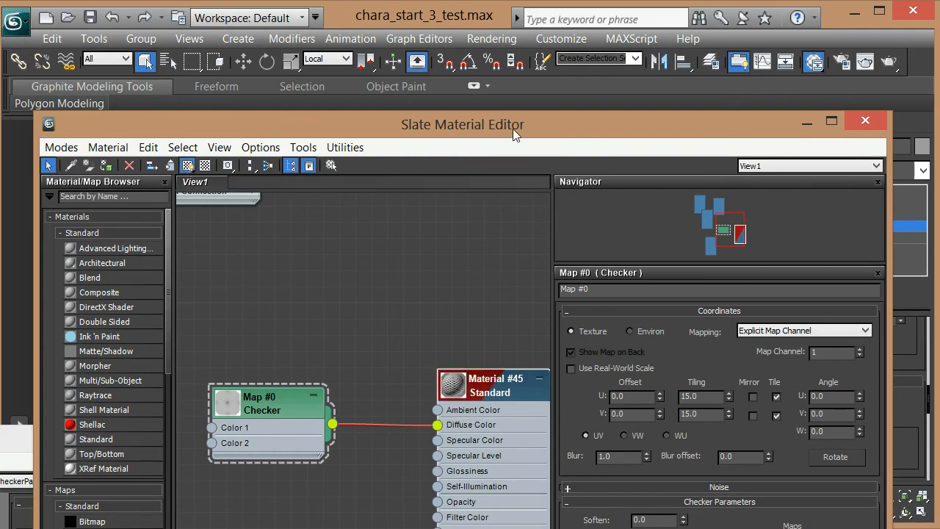
pyautogui.moveTo(511, 129); pyautogui.dragTo(7, 453)
pyautogui.keyDown('alt'); pyautogui.moveTo(428, 287); pyautogui.dragTo(403, 121, button='middle'); pyautogui.keyUp('alt')
pyautogui.keyDown('alt'); pyautogui.moveTo(370, 192); pyautogui.dragTo(297, 228, button='middle'); pyautogui.keyUp('alt')
pyautogui.keyDown('alt'); pyautogui.moveTo(514, 163); pyautogui.dragTo(393, 156, button='middle'); pyautogui.keyUp('alt')
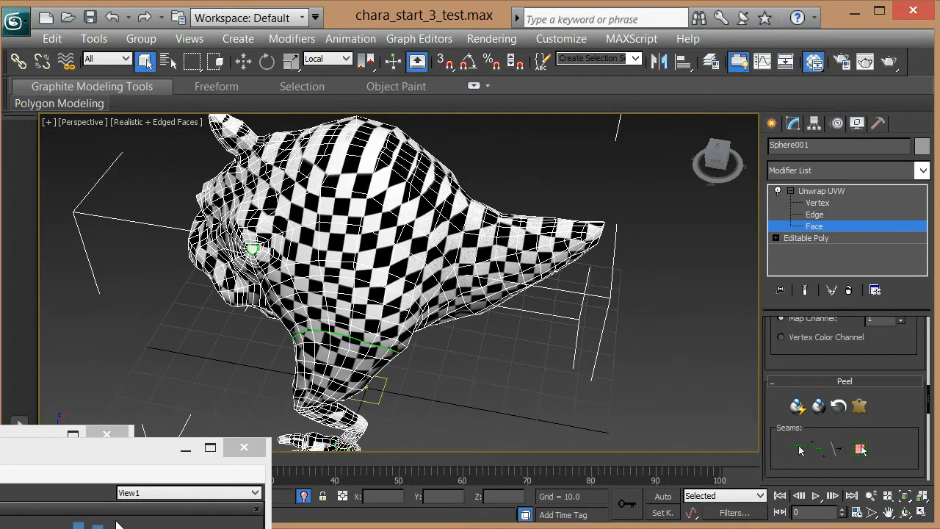
# Assign the plain Standard material, Material #23, back to the creature and check its leg and foot in the viewport
pyautogui.doubleClick(147, 462)
pyautogui.moveTo(791, 27); pyautogui.dragTo(712, 6)
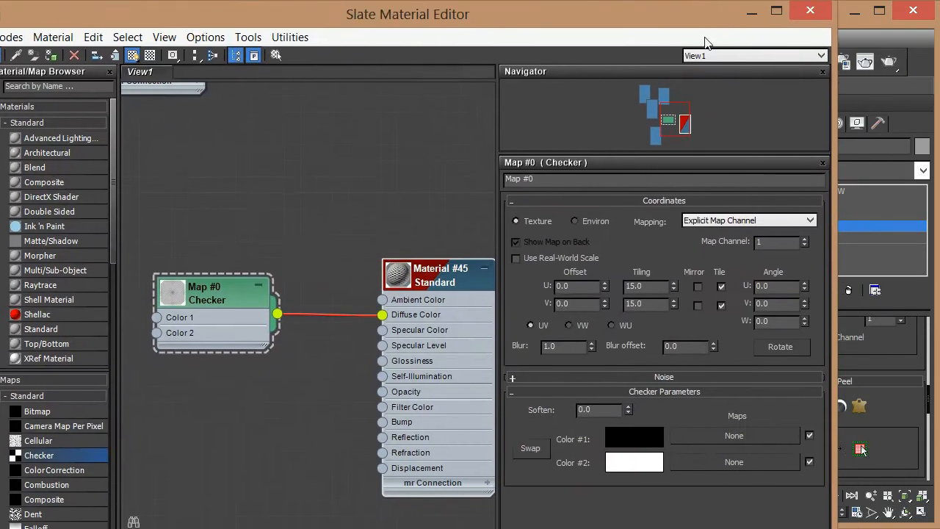
pyautogui.moveTo(241, 440); pyautogui.dragTo(411, 267, button='middle')
pyautogui.rightClick(233, 270)
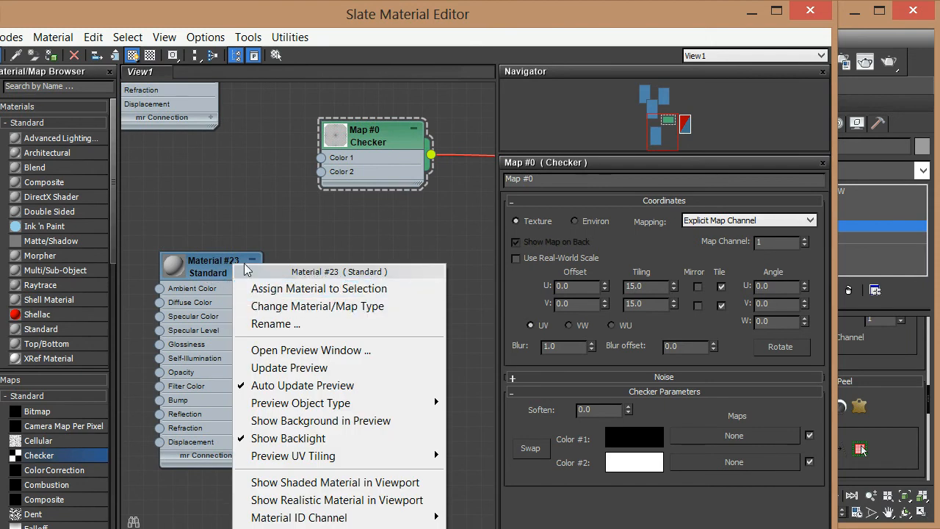
pyautogui.click(334, 289)
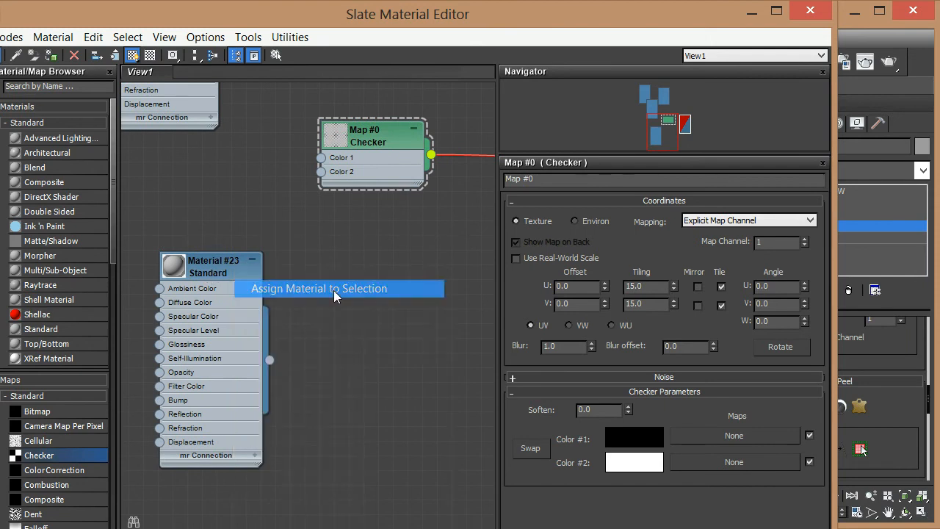
pyautogui.moveTo(625, 27); pyautogui.dragTo(0, 352)
pyautogui.keyDown('alt'); pyautogui.moveTo(345, 290); pyautogui.dragTo(389, 181, button='middle'); pyautogui.keyUp('alt')
pyautogui.moveTo(297, 319); pyautogui.dragTo(406, 316, button='middle')
pyautogui.moveTo(406, 316); pyautogui.dragTo(408, 245, button='middle')
pyautogui.moveTo(439, 327)
pyautogui.keyDown('alt'); pyautogui.mouseDown(button='middle')
pyautogui.moveTo(466, 326)
pyautogui.moveTo(443, 335)
pyautogui.mouseUp(button='middle'); pyautogui.keyUp('alt')
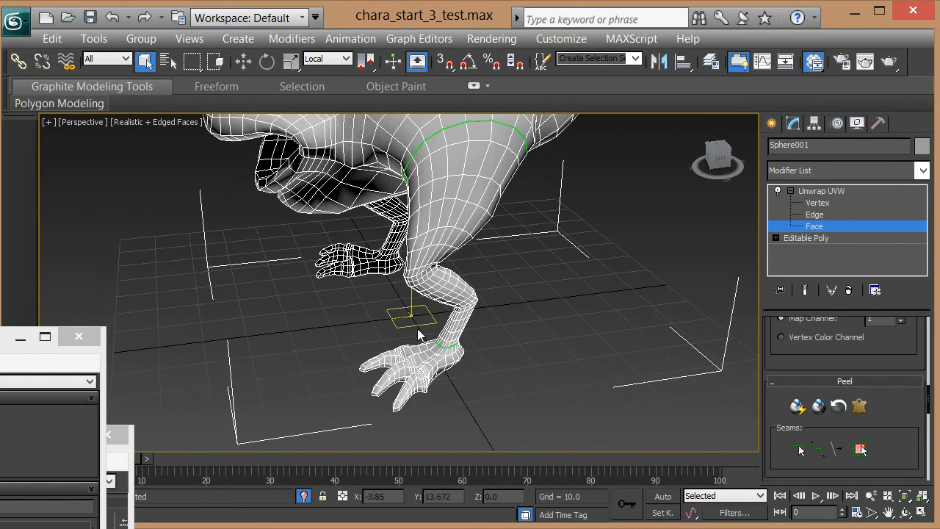
pyautogui.moveTo(485, 313)
pyautogui.keyDown('alt'); pyautogui.mouseDown(button='middle')
pyautogui.moveTo(492, 294)
pyautogui.moveTo(470, 305)
pyautogui.mouseUp(button='middle'); pyautogui.keyUp('alt')
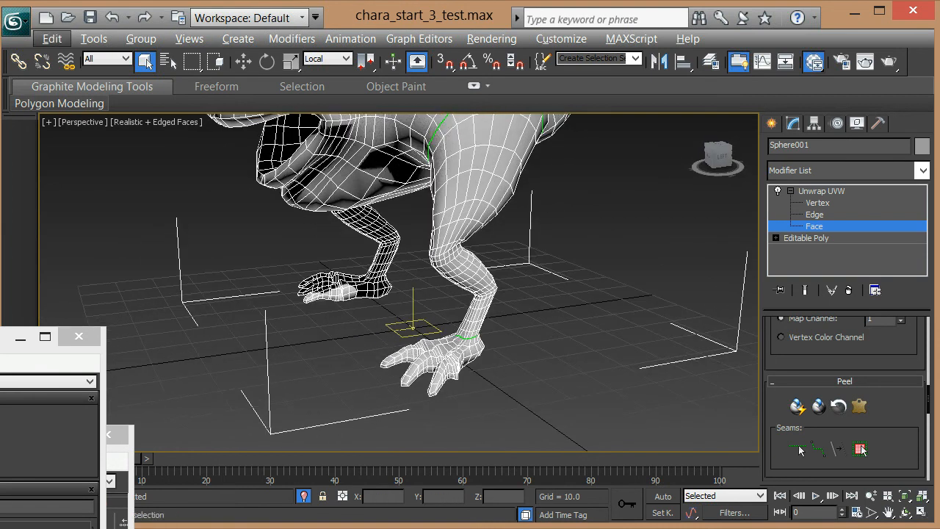